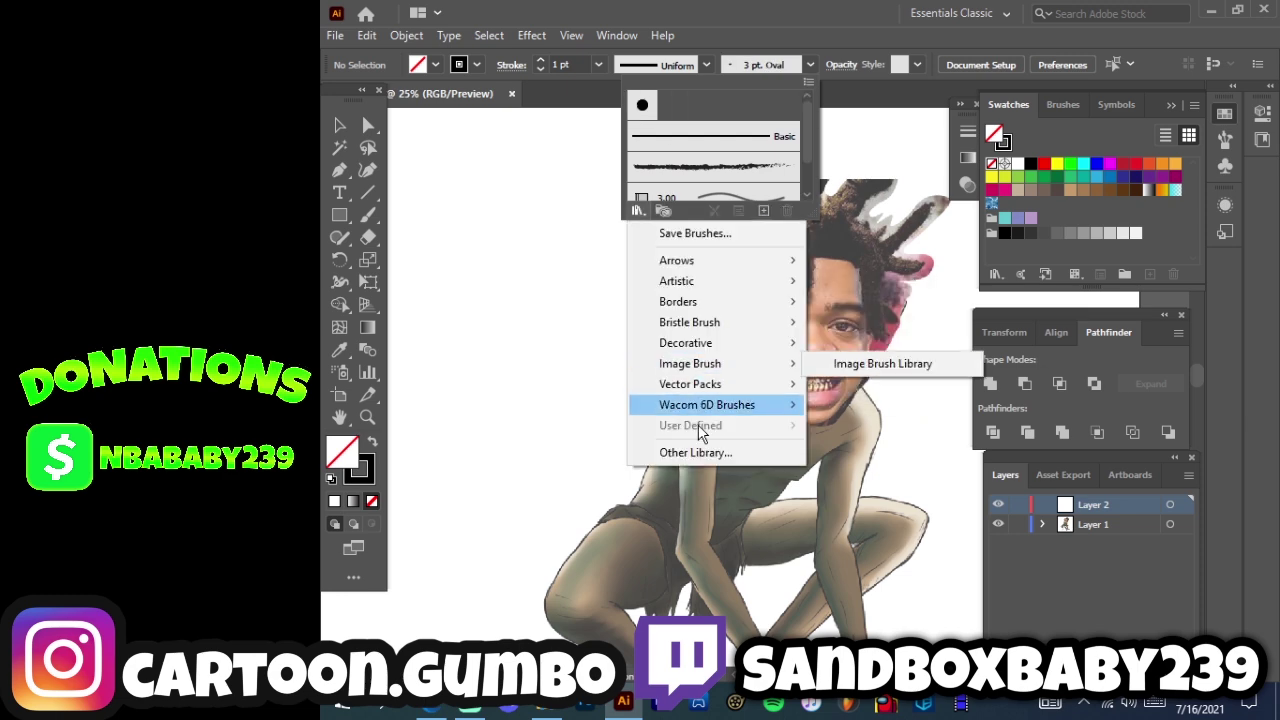
- Choose a calligraphic brush and trace the nose outline with black Paintbrush strokes on Layer 2
double_click(827, 301)
left_click(780, 371)
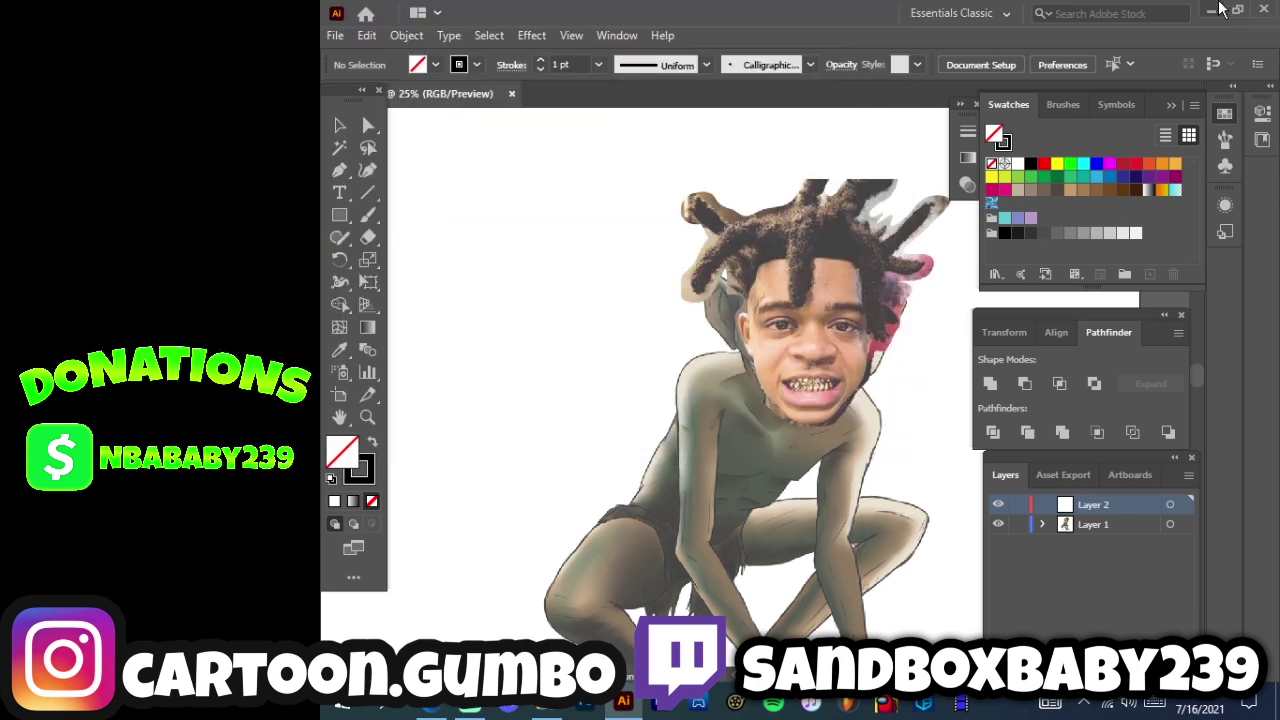
left_click(367, 214)
key("ctrl+equal")
key("ctrl+equal")
key("ctrl+equal")
key("ctrl+equal")
key("ctrl+equal")
left_click_drag(556, 513, 557, 423)
left_click_drag(790, 505, 765, 428)
mouse_move(556, 496)
left_mouse_down()
mouse_move(695, 530)
mouse_move(758, 512)
left_mouse_up()
key("ctrl+z")
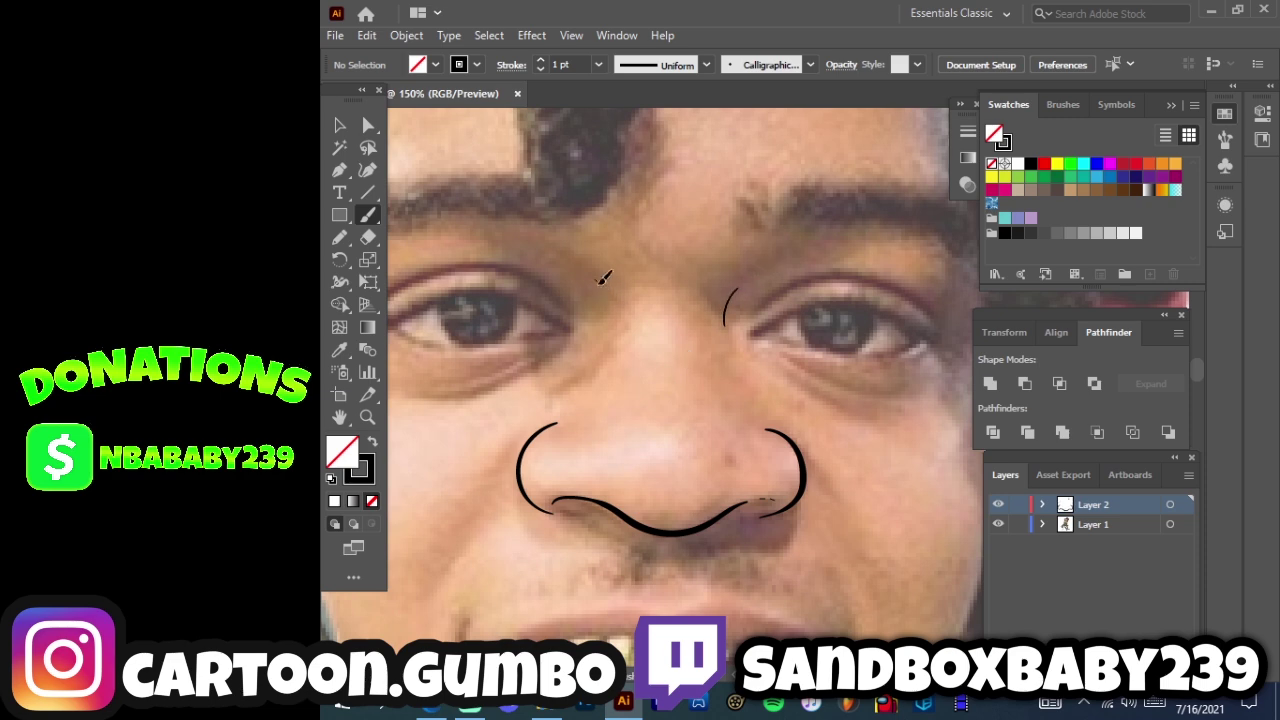
- Trace the fine crease lines around both eyes and outline the eye on the portrait's left side with the Paintbrush
left_click_drag(834, 372, 858, 389)
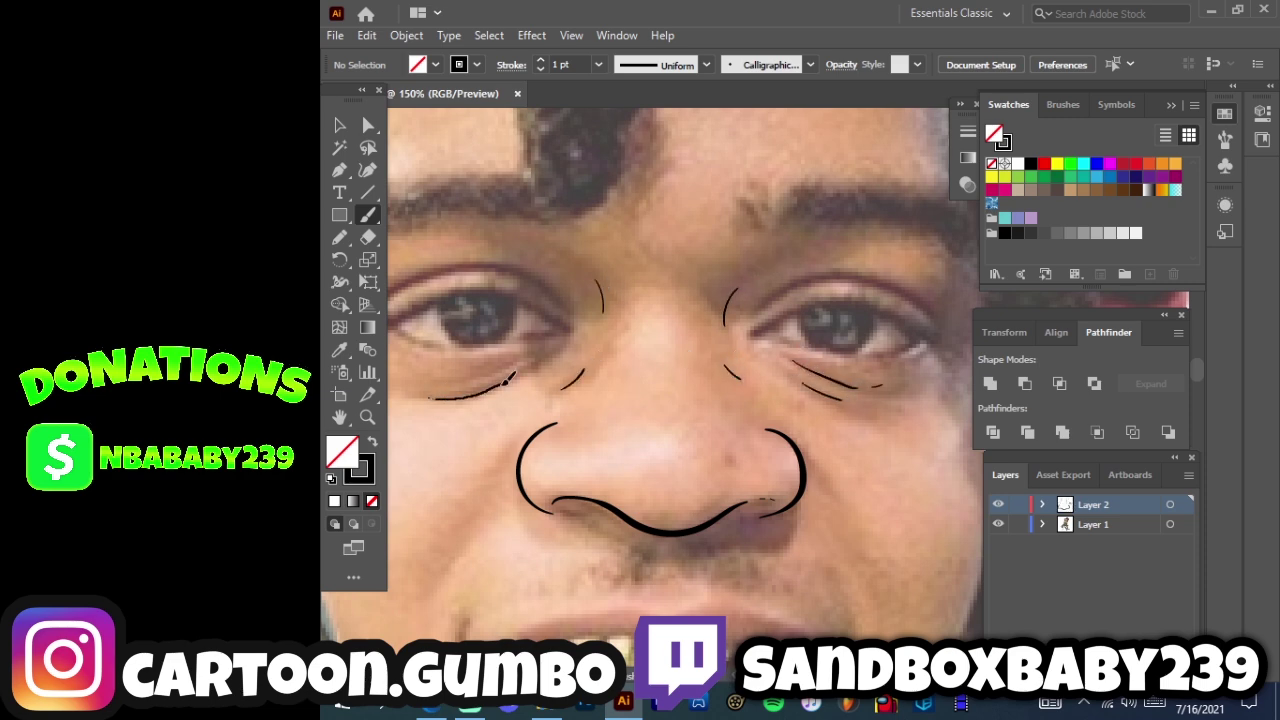
scroll(800, 340, "up", 2)
scroll(700, 420, "up", 2)
mouse_move(580, 458)
left_mouse_down()
mouse_move(722, 409)
mouse_move(619, 448)
mouse_move(744, 478)
mouse_move(820, 452)
left_mouse_up()
mouse_move(583, 422)
left_mouse_down()
mouse_move(655, 372)
mouse_move(793, 392)
left_mouse_up()
left_click_drag(860, 487, 1195, 472)
mouse_move(583, 440)
left_mouse_down()
mouse_move(838, 440)
mouse_move(612, 446)
left_mouse_up()
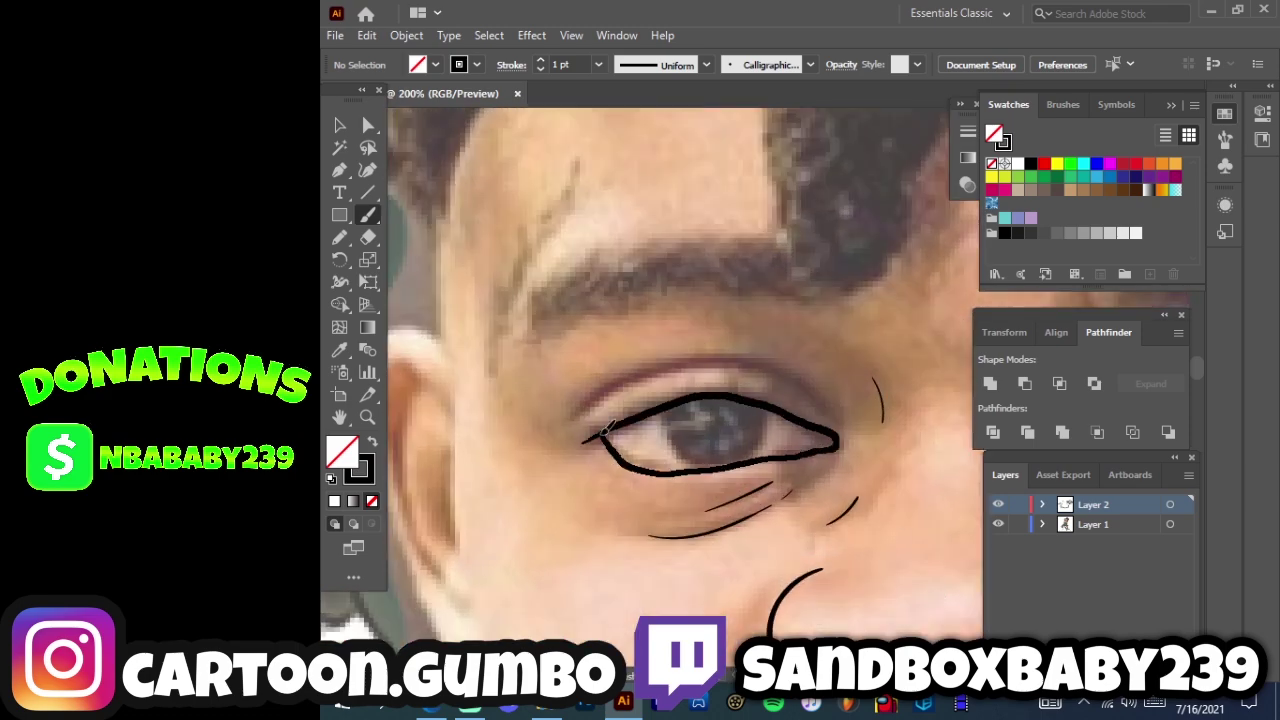
- Trace the eyelid folds, irises and the second eye's outline, and check the line art with the photo layer hidden
mouse_move(850, 400)
left_mouse_down()
mouse_move(663, 370)
mouse_move(598, 398)
left_mouse_up()
scroll(598, 398, "down", 3)
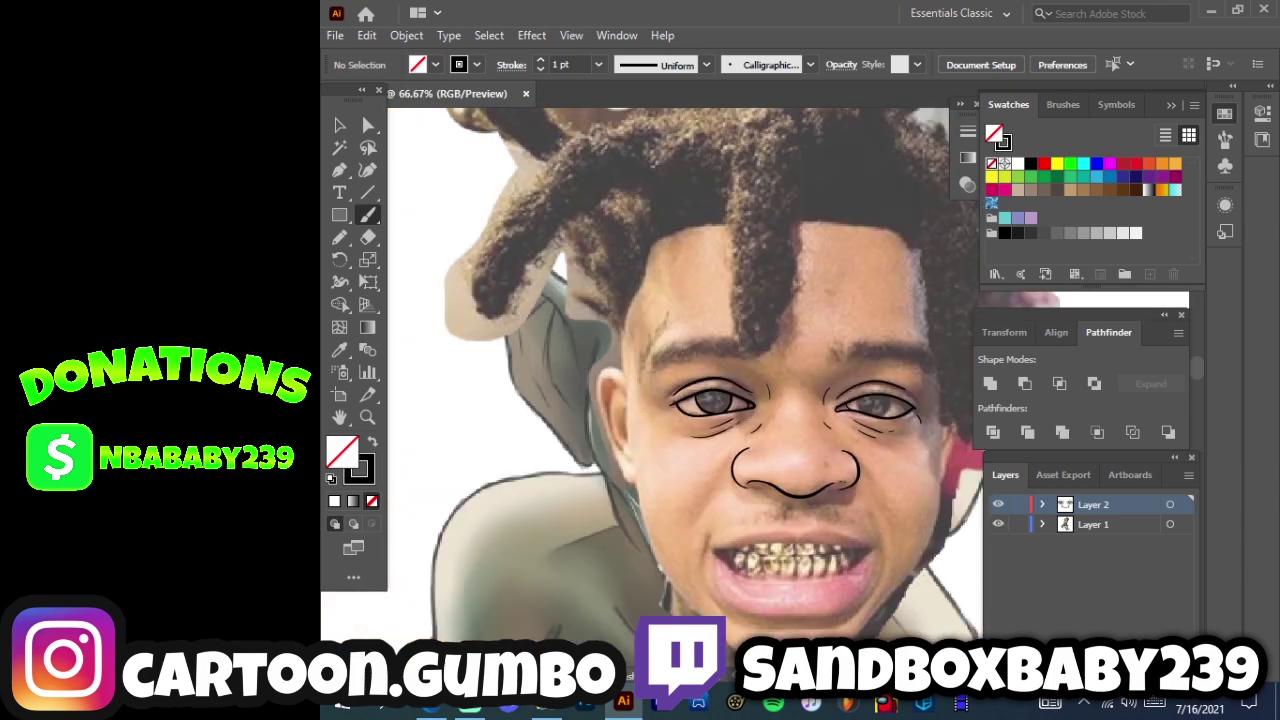
scroll(909, 388, "up", 4)
scroll(815, 362, "down", 1)
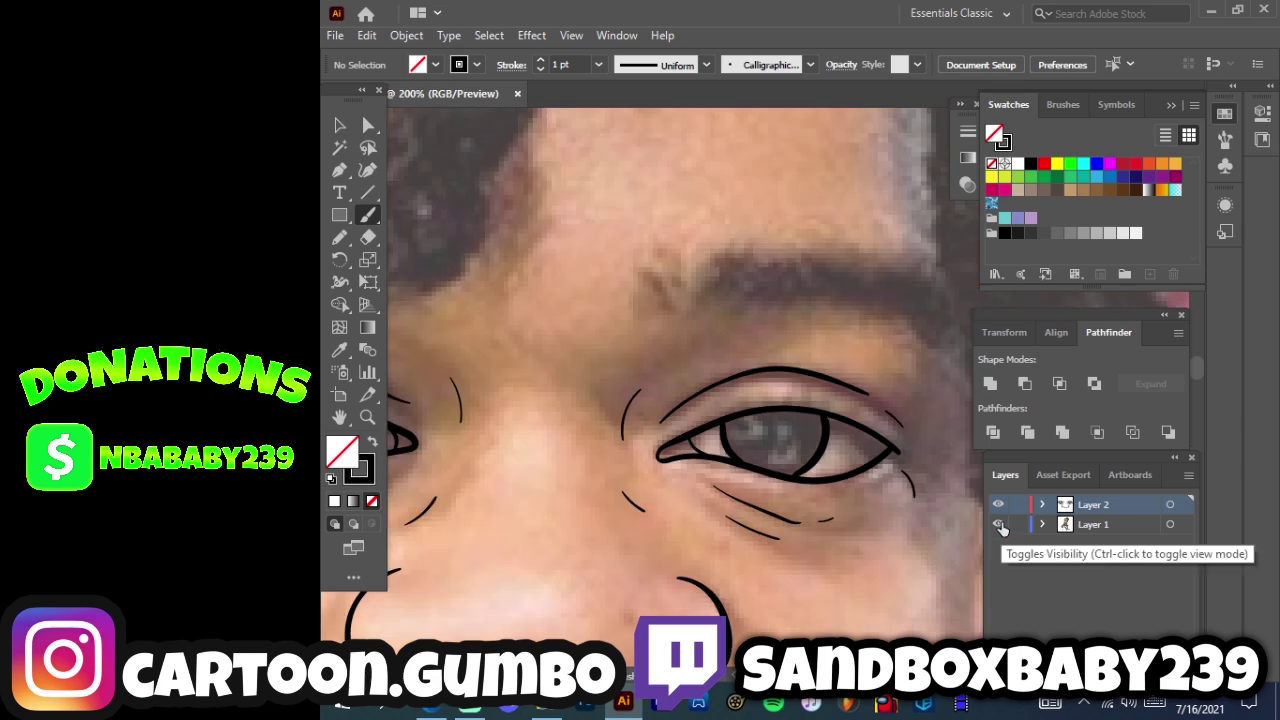
left_click(1000, 528)
key("ctrl+minus")
left_click(1000, 528)
- Hand-letter the script tattoo along the temple beside the left eyebrow and check it with the photo layer hidden
scroll(753, 407, "up", 1)
mouse_move(652, 372)
left_mouse_down()
mouse_move(694, 268)
mouse_move(750, 186)
left_mouse_up()
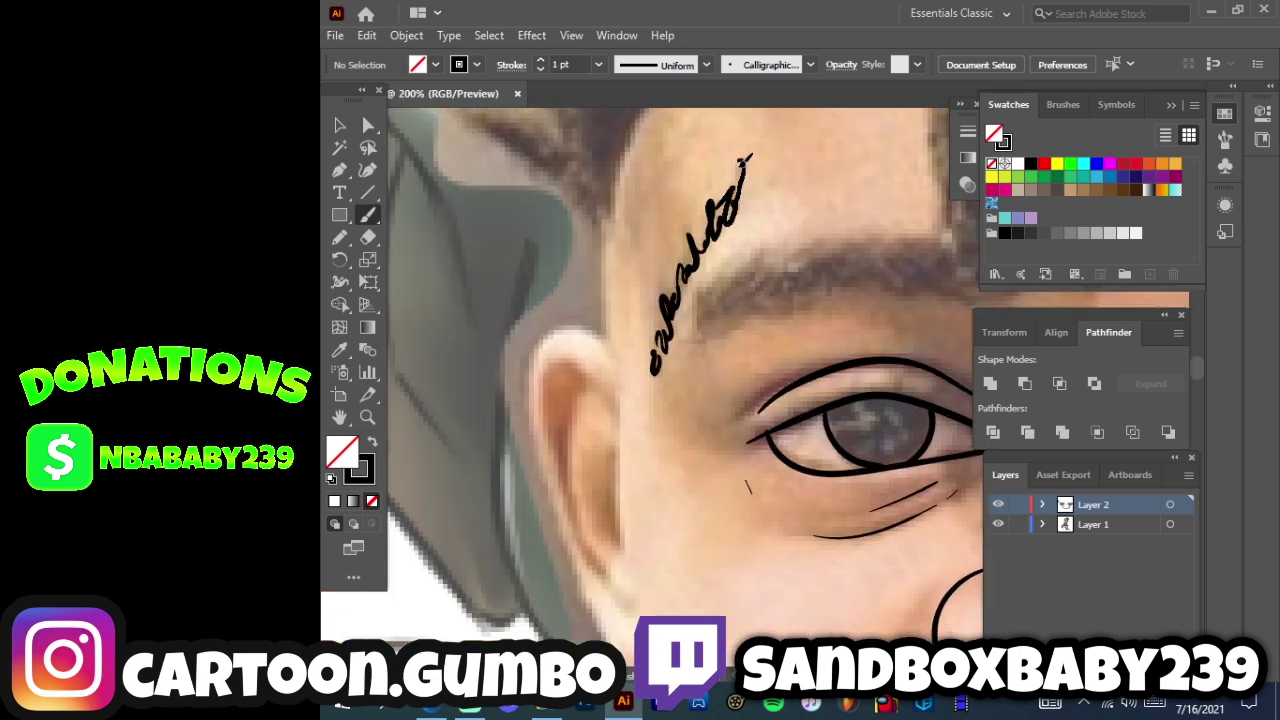
left_click(998, 524, "ctrl")
key("ctrl+minus")
key("ctrl+minus")
key("ctrl+minus")
left_click(998, 524, "ctrl")
key("ctrl+plus")
key("ctrl+plus")
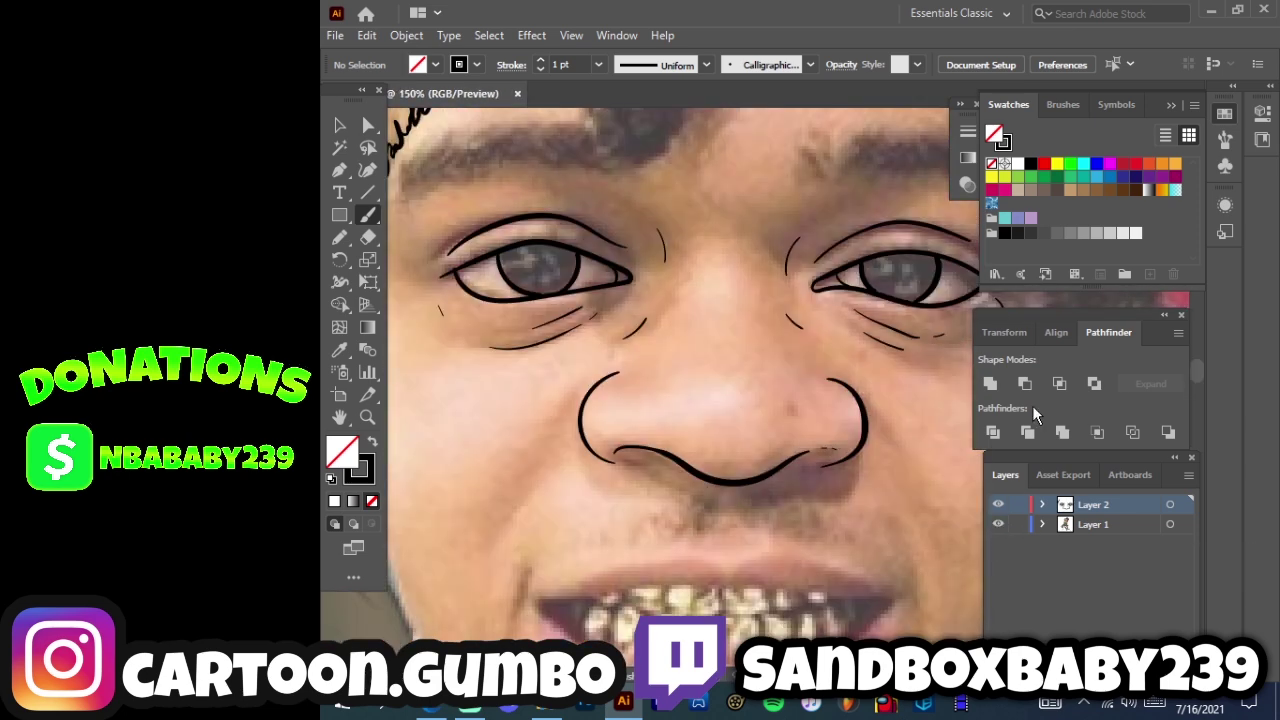
- Outline the upper lip, the mouth opening and the lower lip, with short smile lines around the mouth
scroll(680, 400, "down", 3)
mouse_move(529, 374)
left_mouse_down()
mouse_move(514, 428)
mouse_move(718, 348)
mouse_move(910, 388)
left_mouse_up()
mouse_move(522, 398)
left_mouse_down()
mouse_move(908, 392)
mouse_move(828, 451)
mouse_move(644, 462)
mouse_move(548, 410)
mouse_move(541, 424)
mouse_move(604, 538)
mouse_move(788, 541)
mouse_move(920, 408)
left_mouse_up()
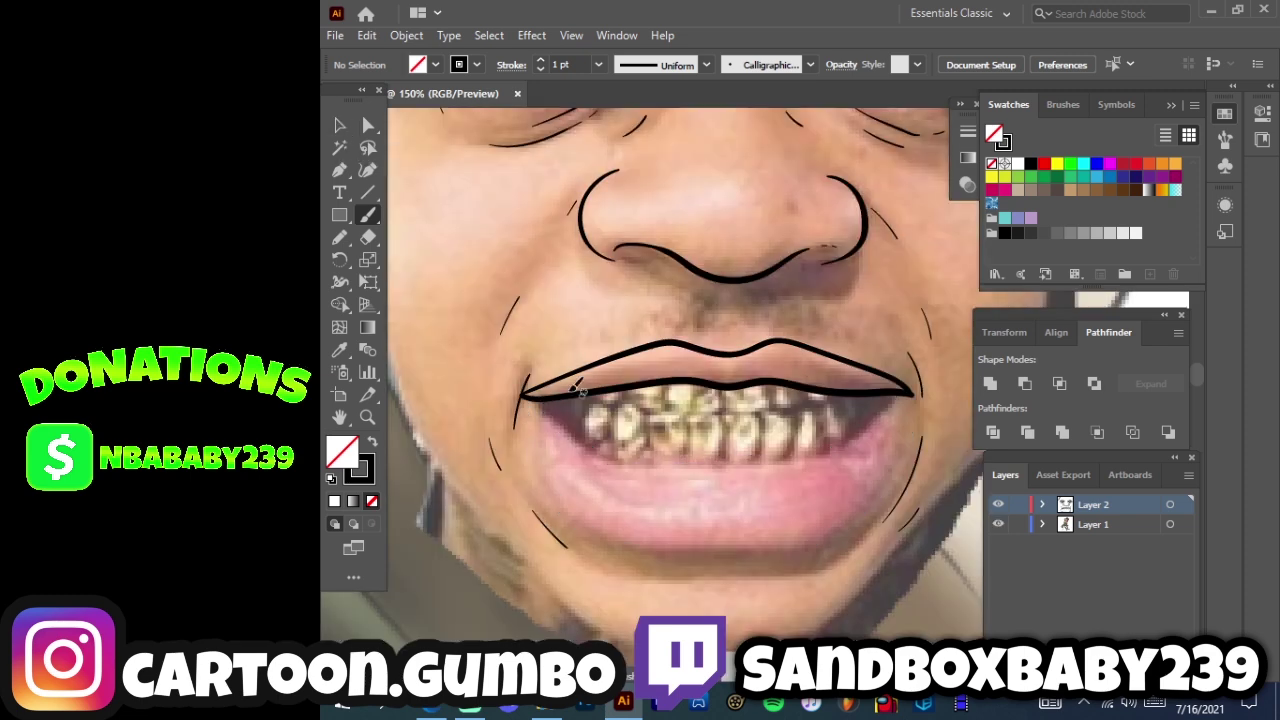
mouse_move(570, 400)
left_mouse_down()
mouse_move(692, 464)
mouse_move(816, 456)
mouse_move(905, 394)
left_mouse_up()
mouse_move(530, 394)
left_mouse_down()
mouse_move(790, 542)
mouse_move(900, 420)
left_mouse_up()
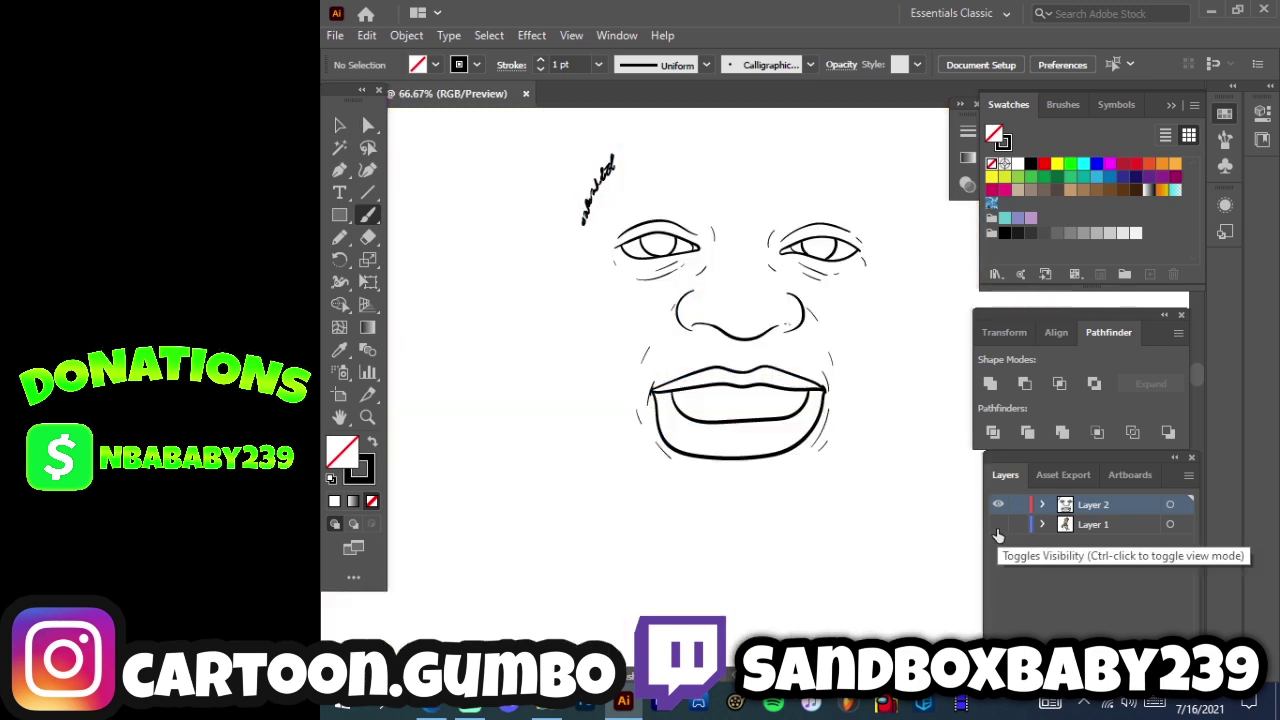
- Trace the outlines of the upper and lower teeth inside the mouth with short brush strokes
scroll(703, 376, "up", 2)
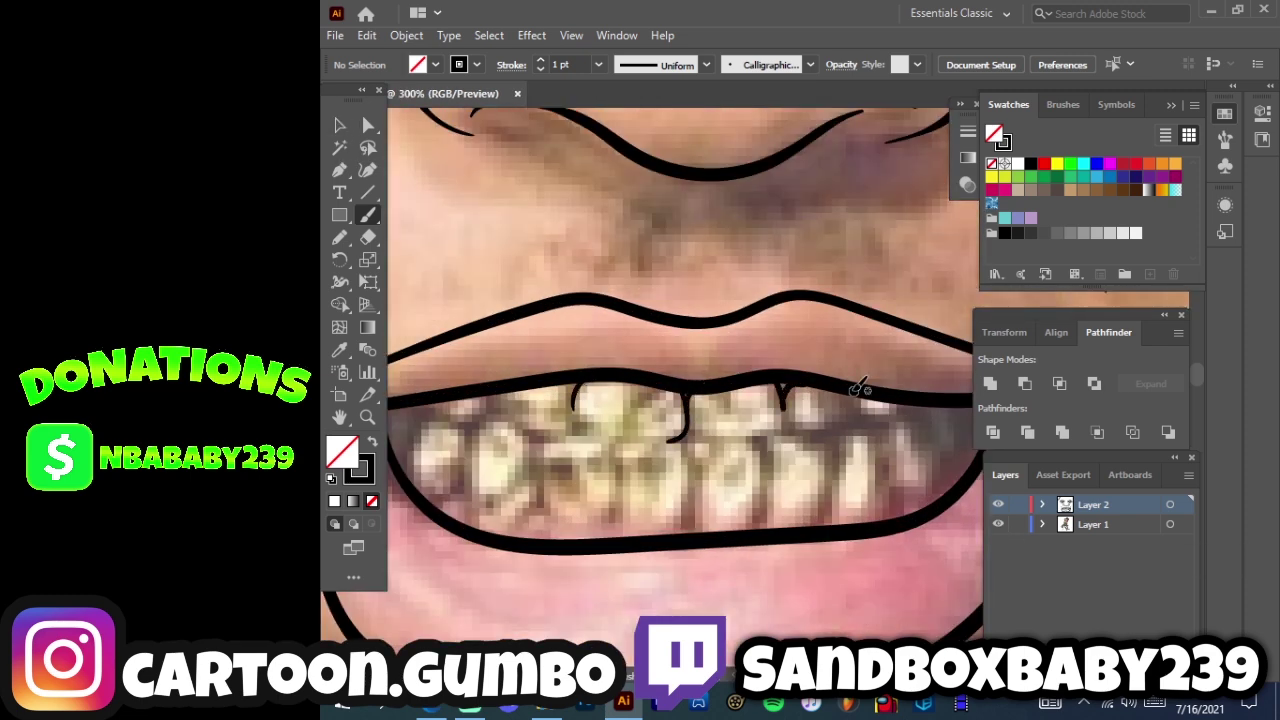
mouse_move(860, 388)
left_mouse_down()
mouse_move(903, 418)
mouse_move(773, 434)
mouse_move(475, 426)
mouse_move(426, 502)
mouse_move(535, 469)
mouse_move(464, 488)
mouse_move(625, 516)
mouse_move(835, 516)
mouse_move(916, 496)
mouse_move(928, 398)
left_mouse_up()
left_click_drag(762, 432, 795, 430)
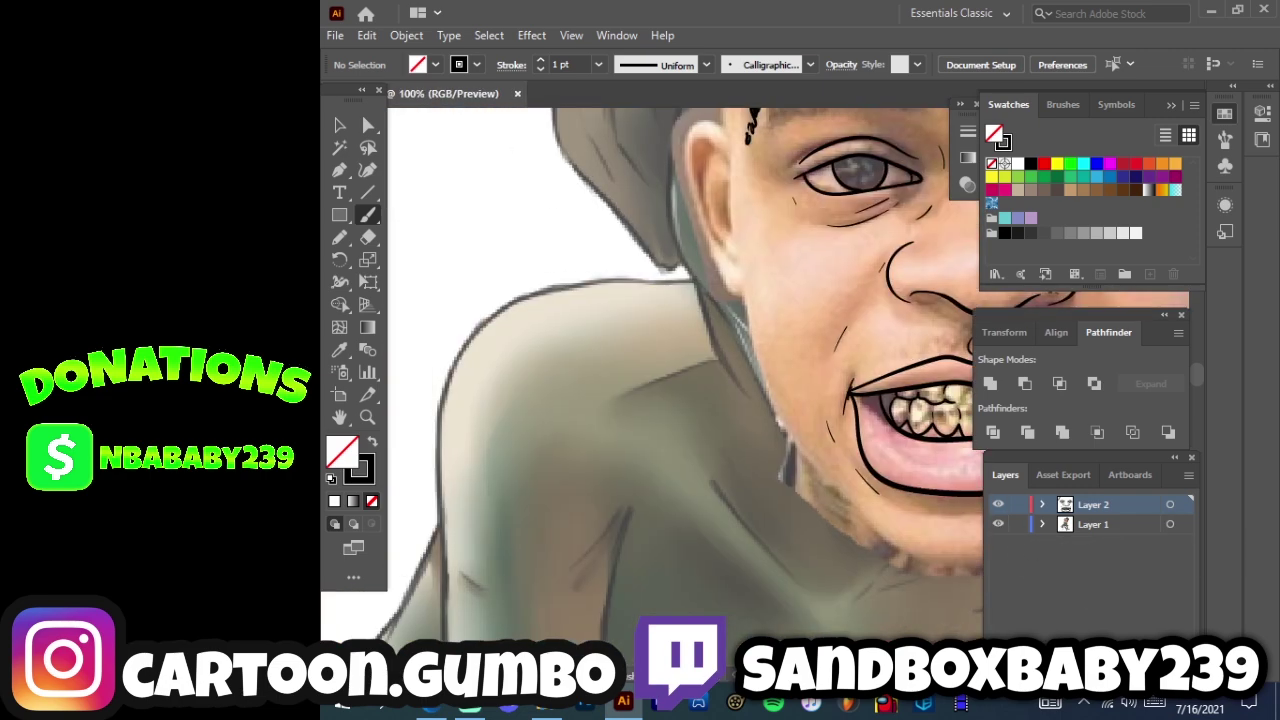
- Trace the ear and the side of the face on the portrait's left with the Paintbrush
mouse_move(697, 280)
left_mouse_down()
mouse_move(645, 262)
mouse_move(722, 610)
left_mouse_up()
mouse_move(724, 500)
left_mouse_down()
mouse_move(705, 340)
mouse_move(700, 540)
left_mouse_up()
left_click_drag(700, 380, 745, 640)
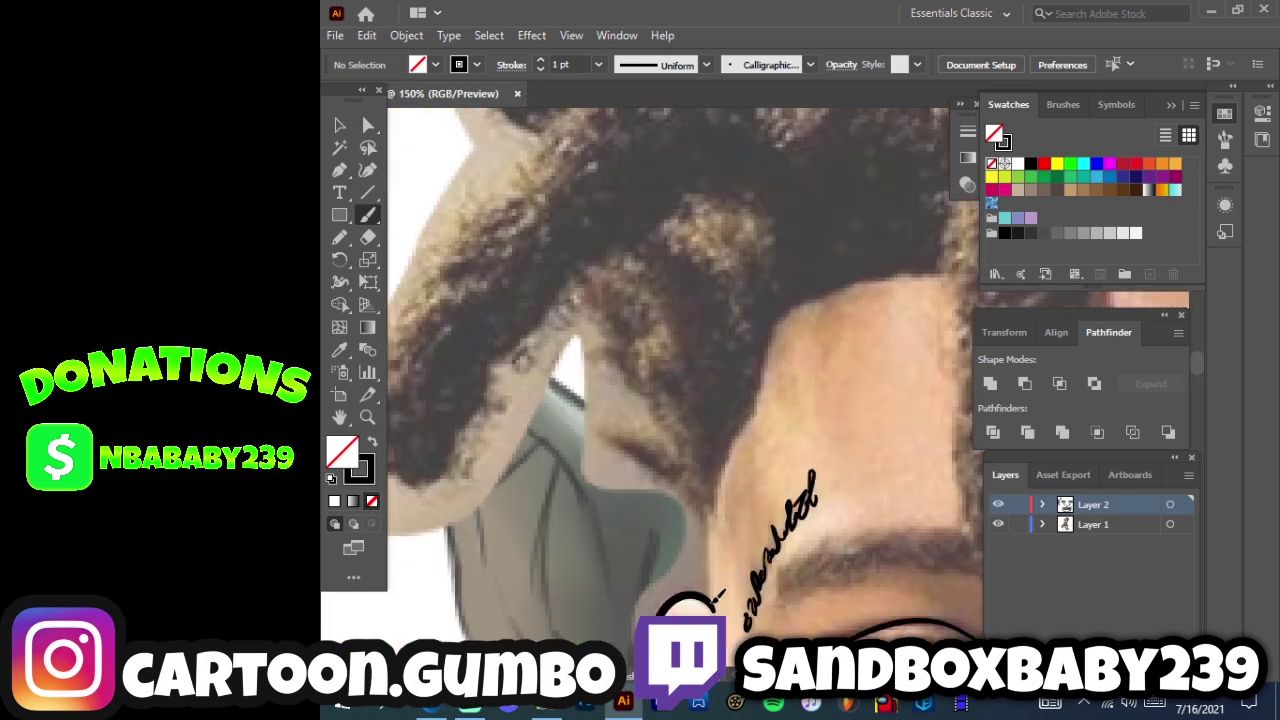
left_click_drag(702, 500, 728, 540)
left_click_drag(716, 262, 730, 310)
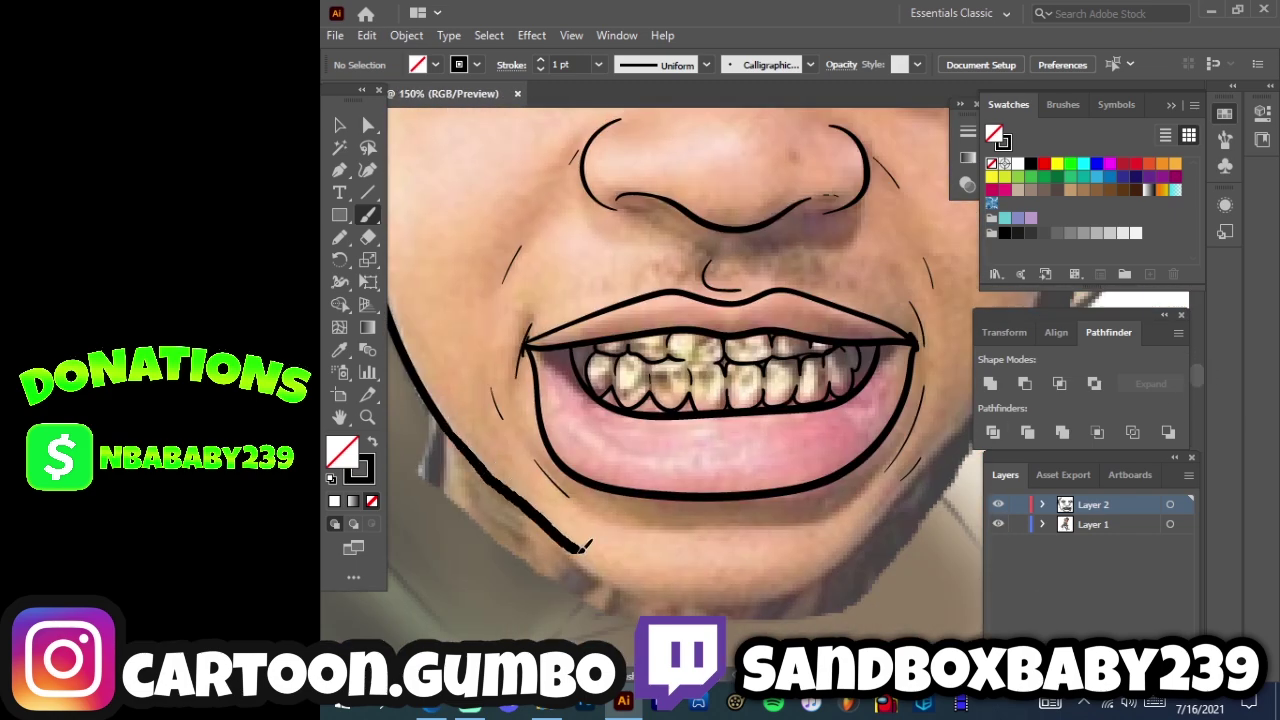
- Trace the chin, jaw, cheek and ear on the portrait's right side to complete the face outline
left_click_drag(600, 600, 960, 430)
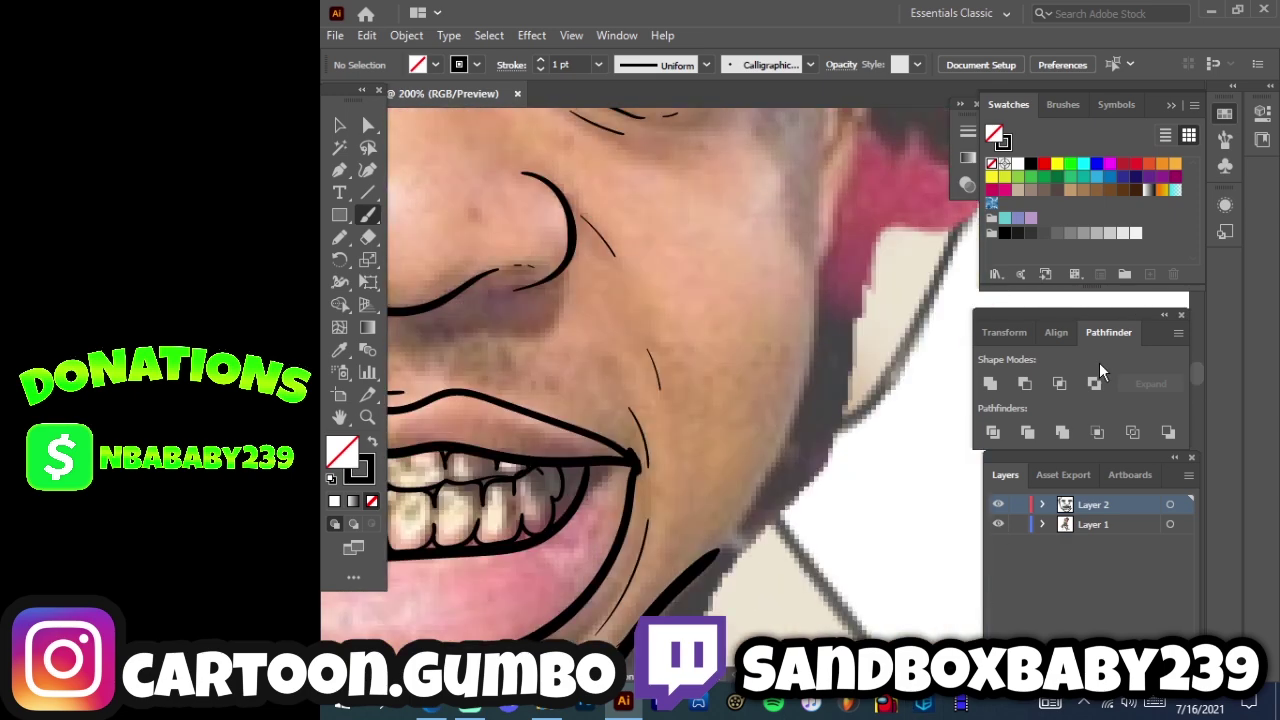
mouse_move(820, 170)
left_mouse_down()
mouse_move(800, 400)
mouse_move(775, 482)
left_mouse_up()
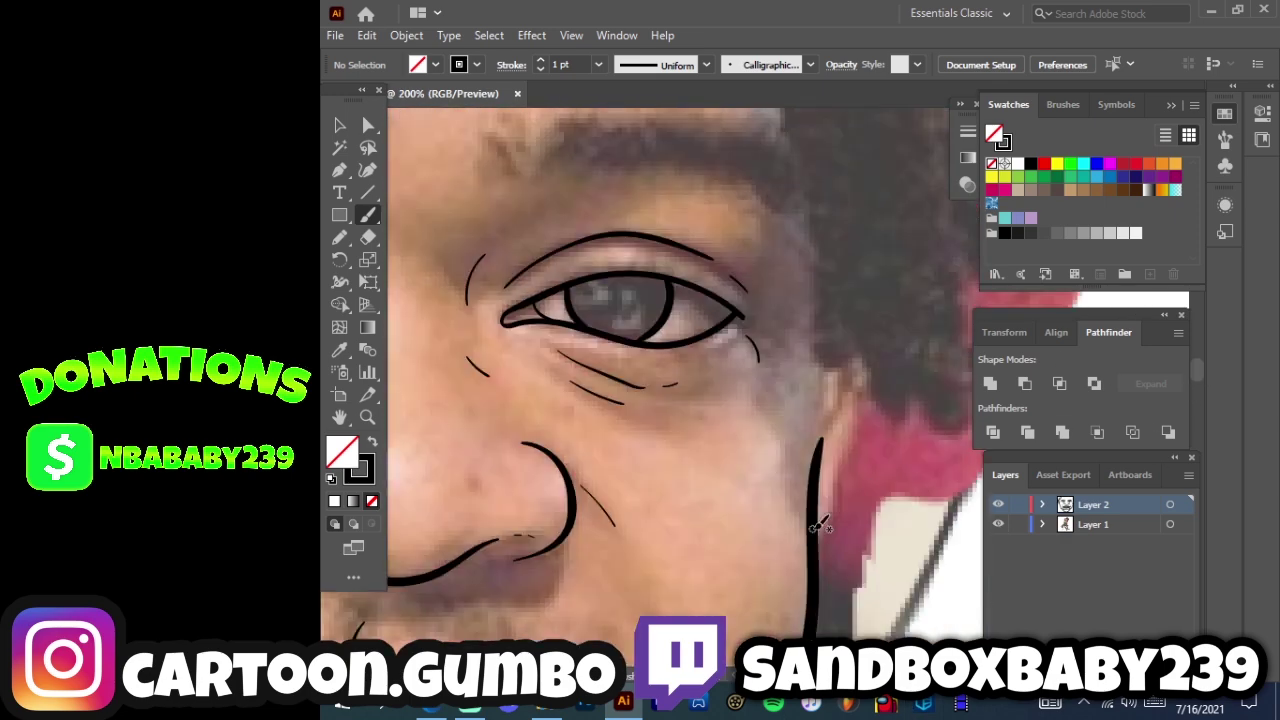
mouse_move(812, 540)
left_mouse_down()
mouse_move(854, 440)
mouse_move(826, 372)
left_mouse_up()
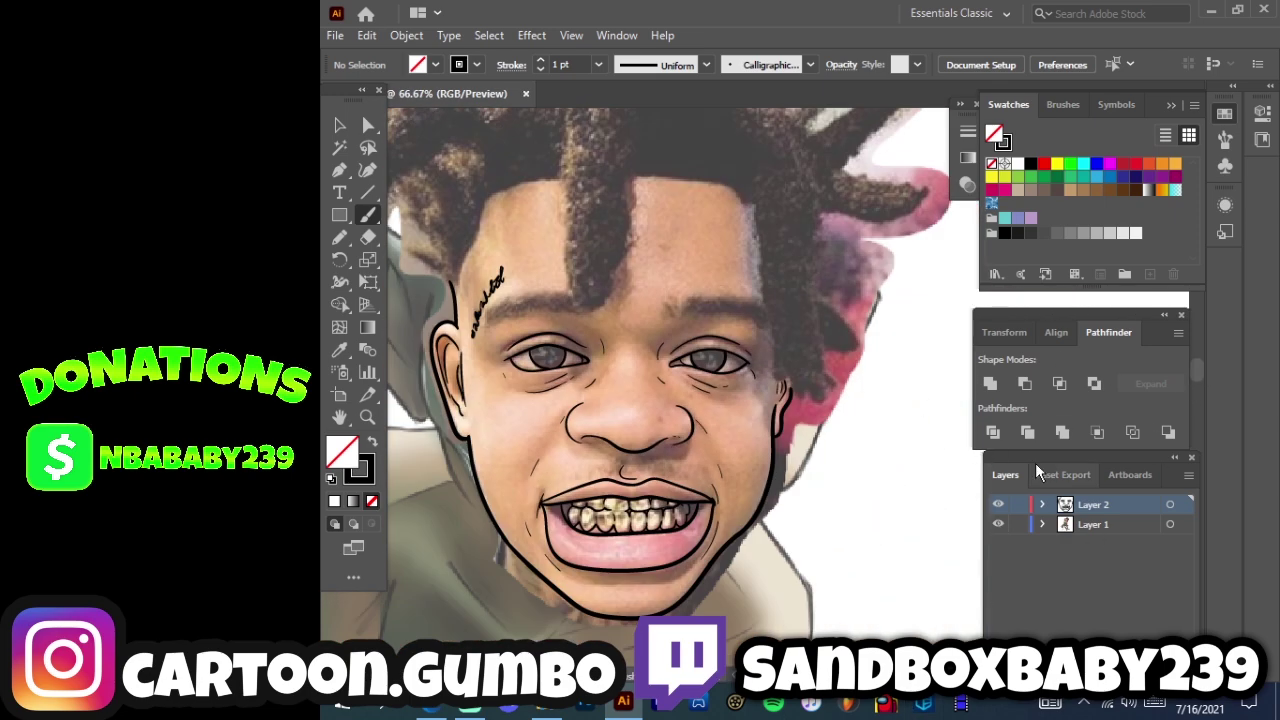
left_click(998, 524)
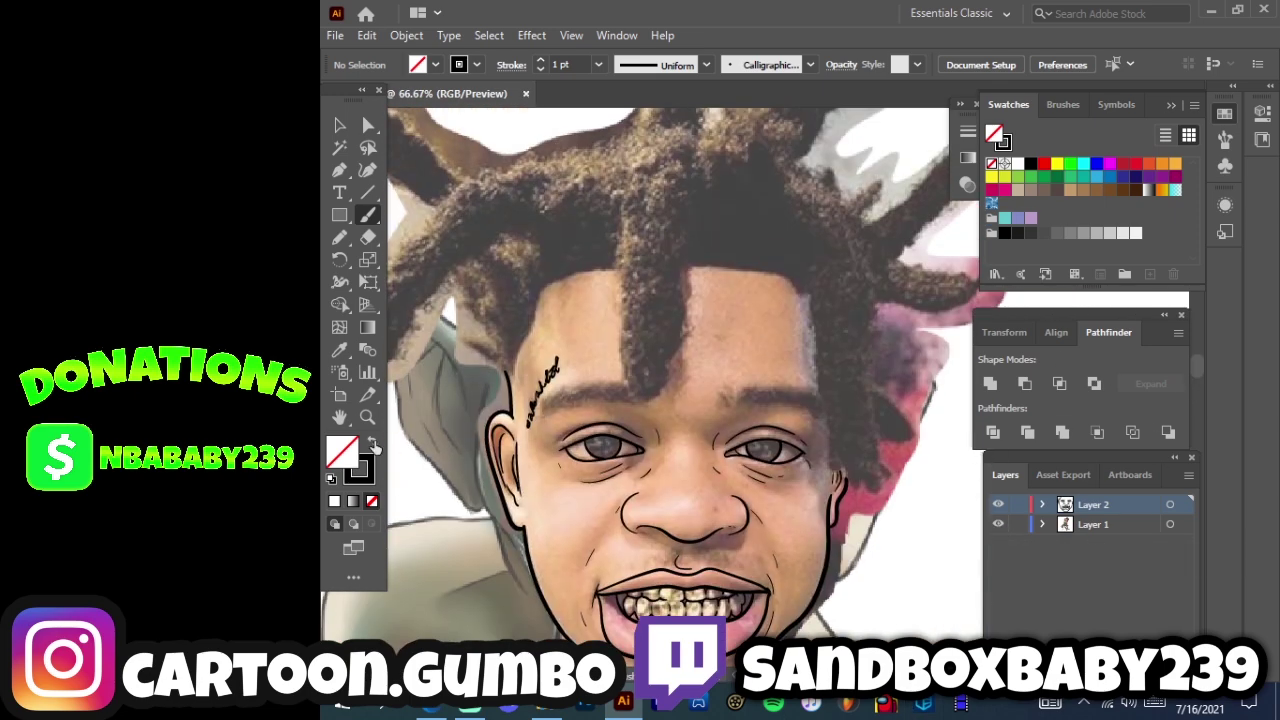
- Swap to a black fill without stroke and draw the forehead lock, top hair and left-side hair with the Pencil tool
key("shift+b")
left_click_drag(627, 277, 627, 348)
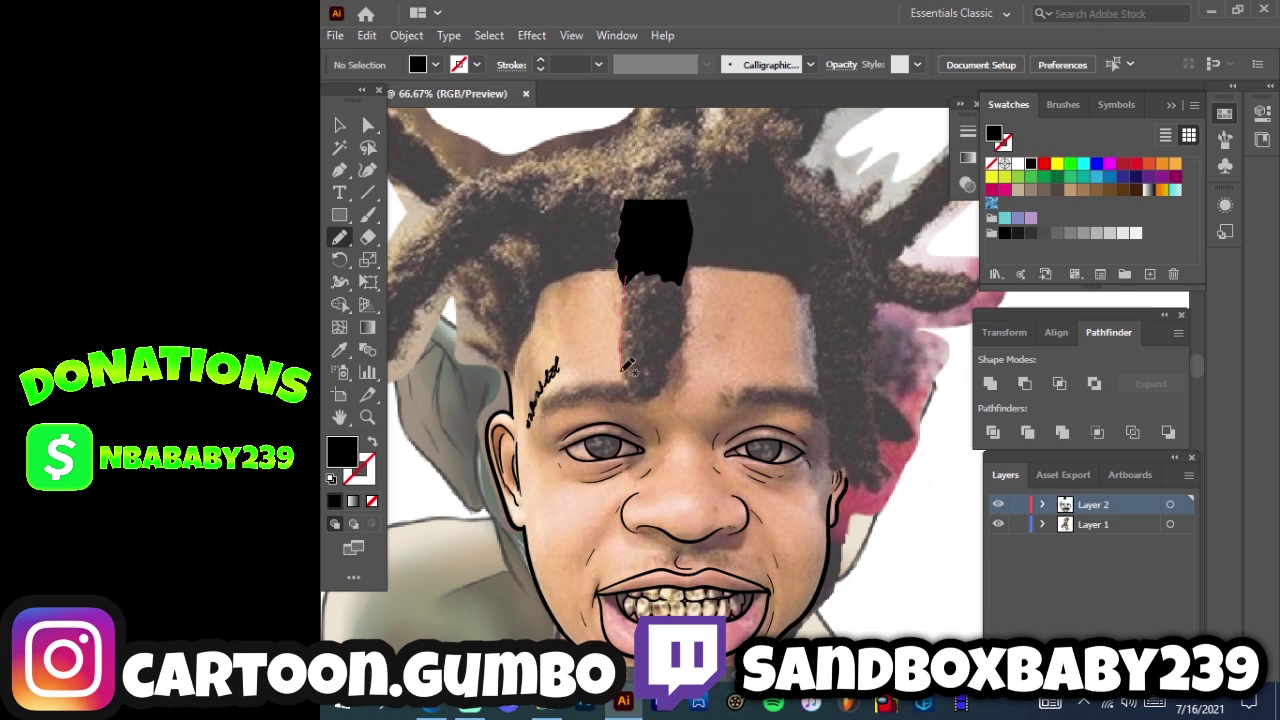
left_click_drag(690, 220, 692, 224)
mouse_move(700, 255)
left_mouse_down()
mouse_move(800, 270)
mouse_move(720, 160)
mouse_move(682, 200)
left_mouse_up()
left_click_drag(635, 208, 573, 198)
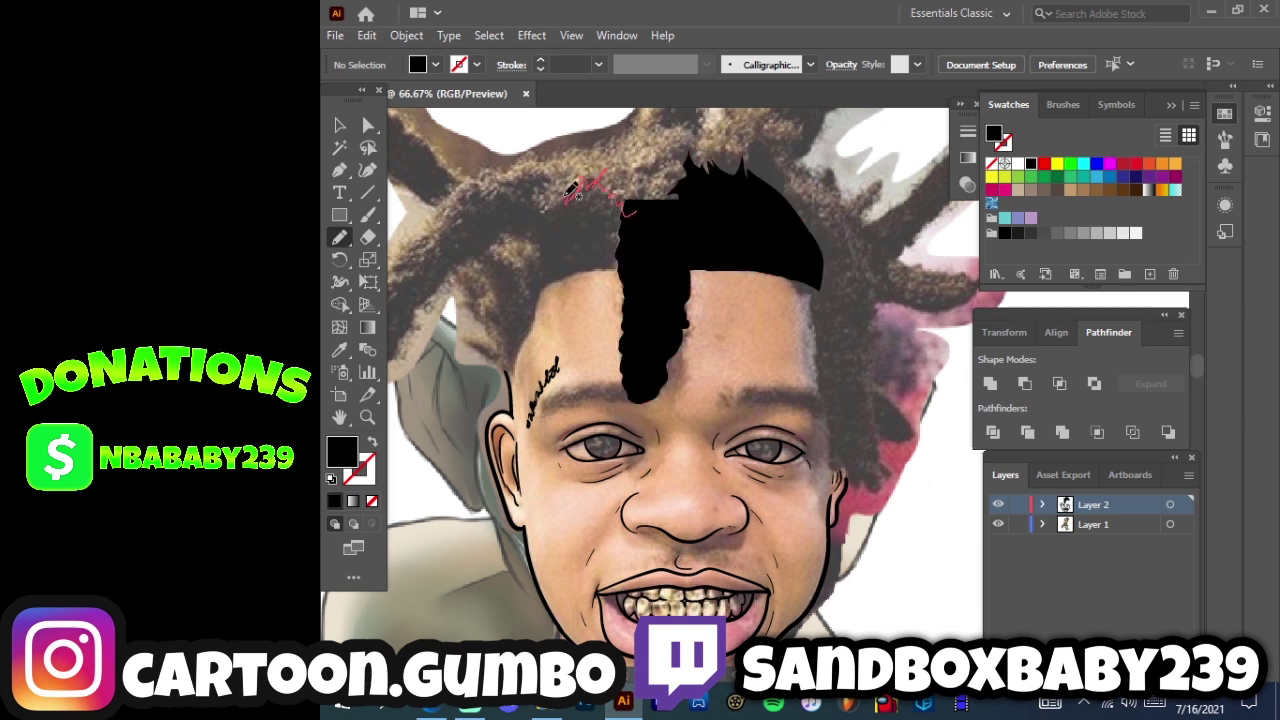
mouse_move(543, 238)
left_mouse_down()
mouse_move(600, 270)
mouse_move(536, 333)
mouse_move(486, 359)
mouse_move(499, 347)
mouse_move(469, 299)
mouse_move(502, 253)
mouse_move(535, 262)
left_mouse_up()
left_click(998, 524)
left_click(998, 524)
- Draw the hair beside the face on the portrait's right and its short hanging locks as solid black shapes
left_click_drag(795, 284, 822, 322)
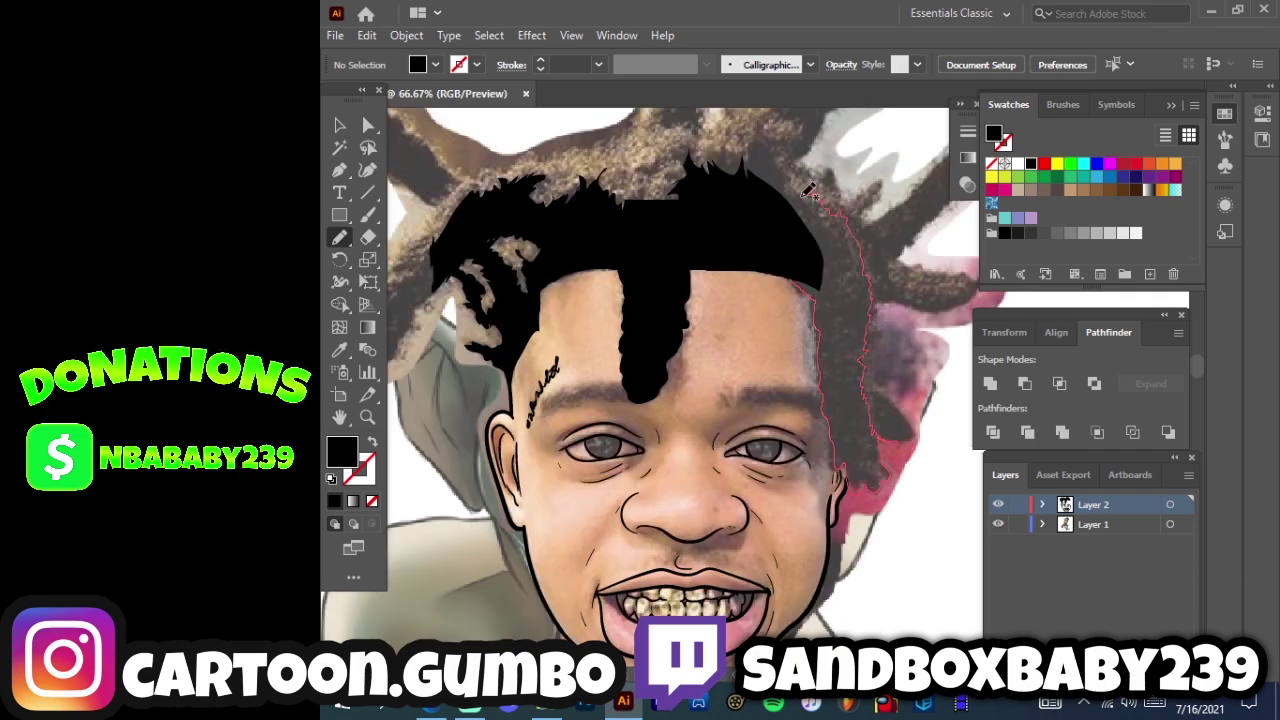
left_click_drag(818, 188, 820, 192)
left_click_drag(898, 440, 899, 442)
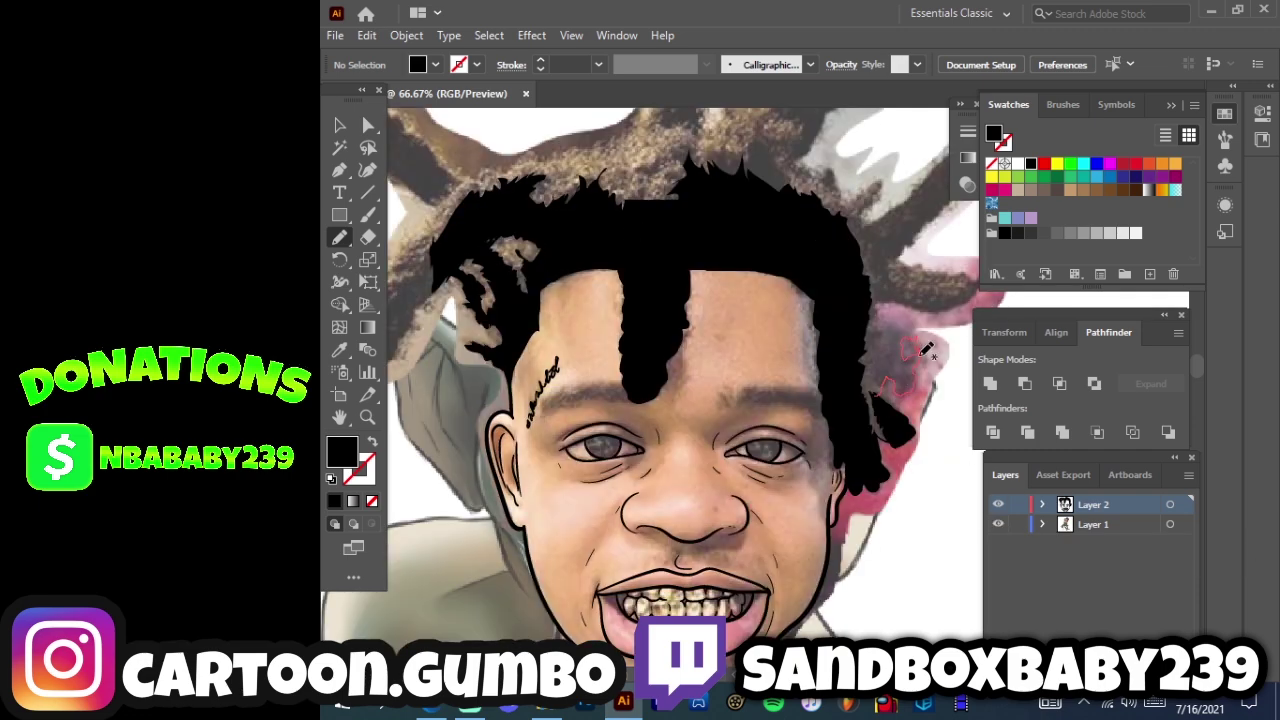
left_click_drag(897, 389, 899, 392)
left_click(998, 524)
left_click(998, 524)
- Draw the eyebrow on the portrait's right as a solid black shape with jagged hair edges
scroll(576, 403, "up", 3)
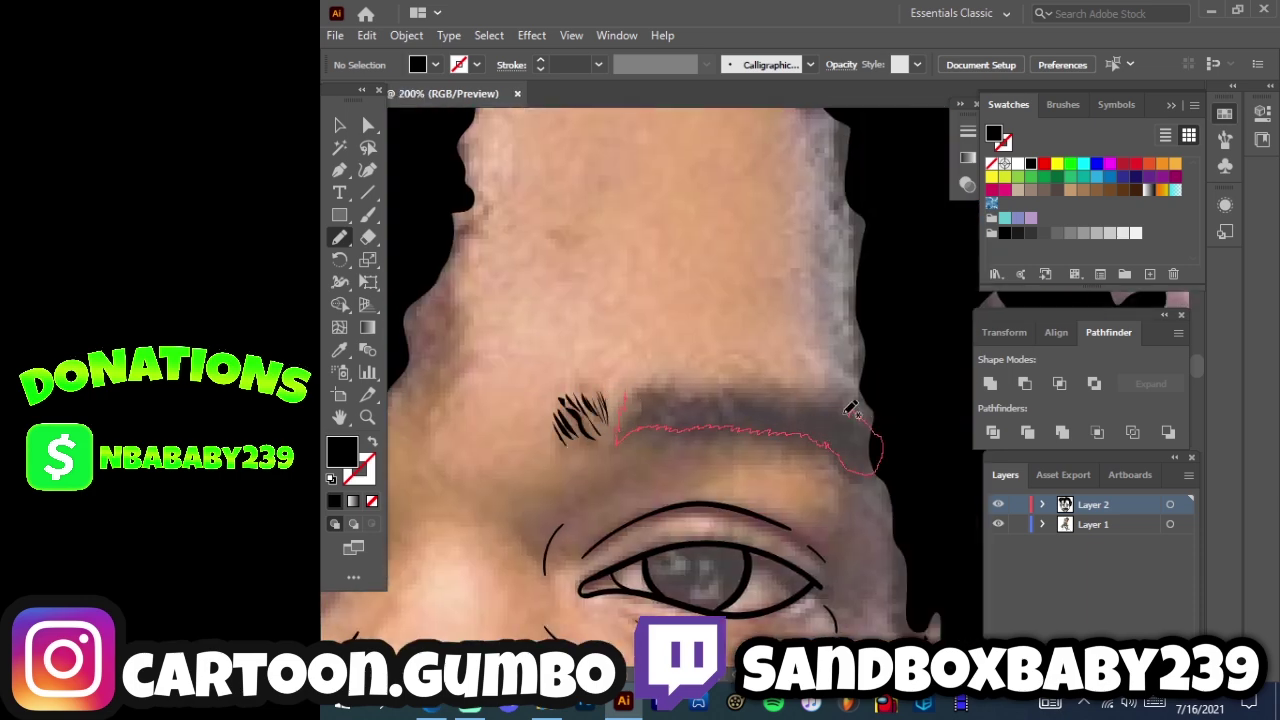
left_click_drag(680, 378, 681, 380)
scroll(681, 380, "down", 3)
scroll(565, 430, "up", 3)
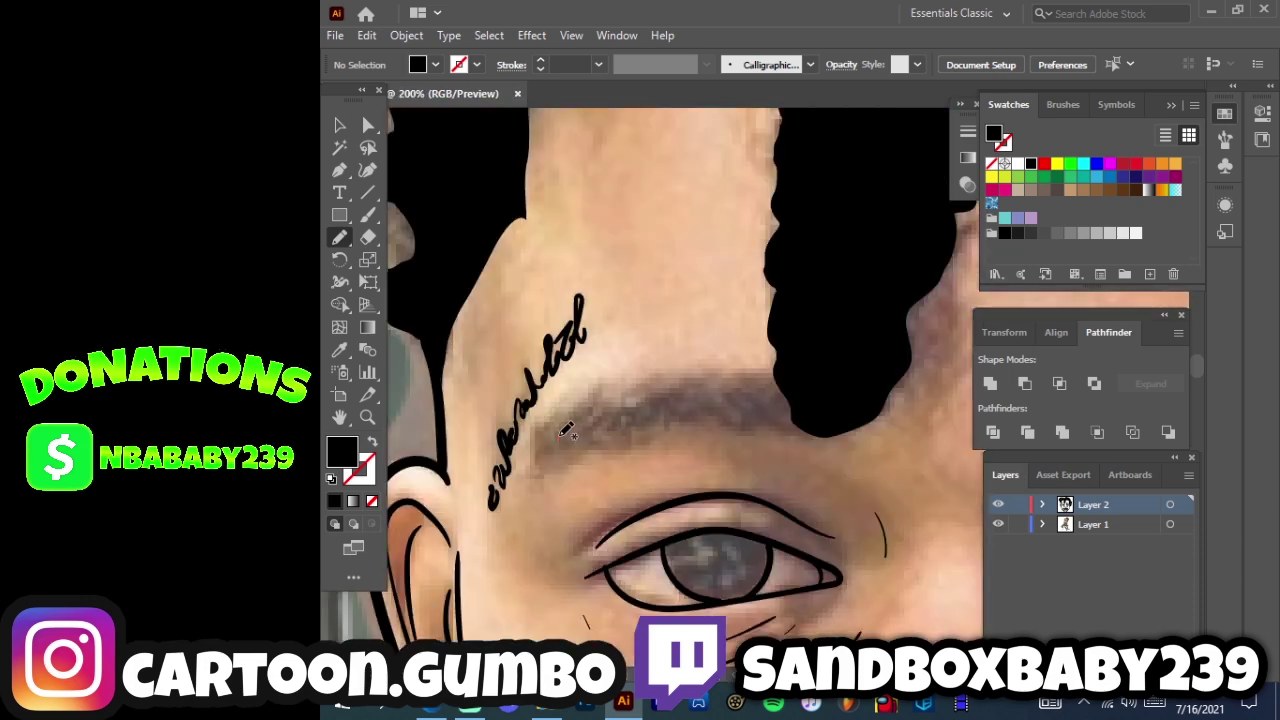
- Draw the eyebrow beside the temple tattoo as a solid black shape with jagged hairs
left_click_drag(590, 440, 591, 441)
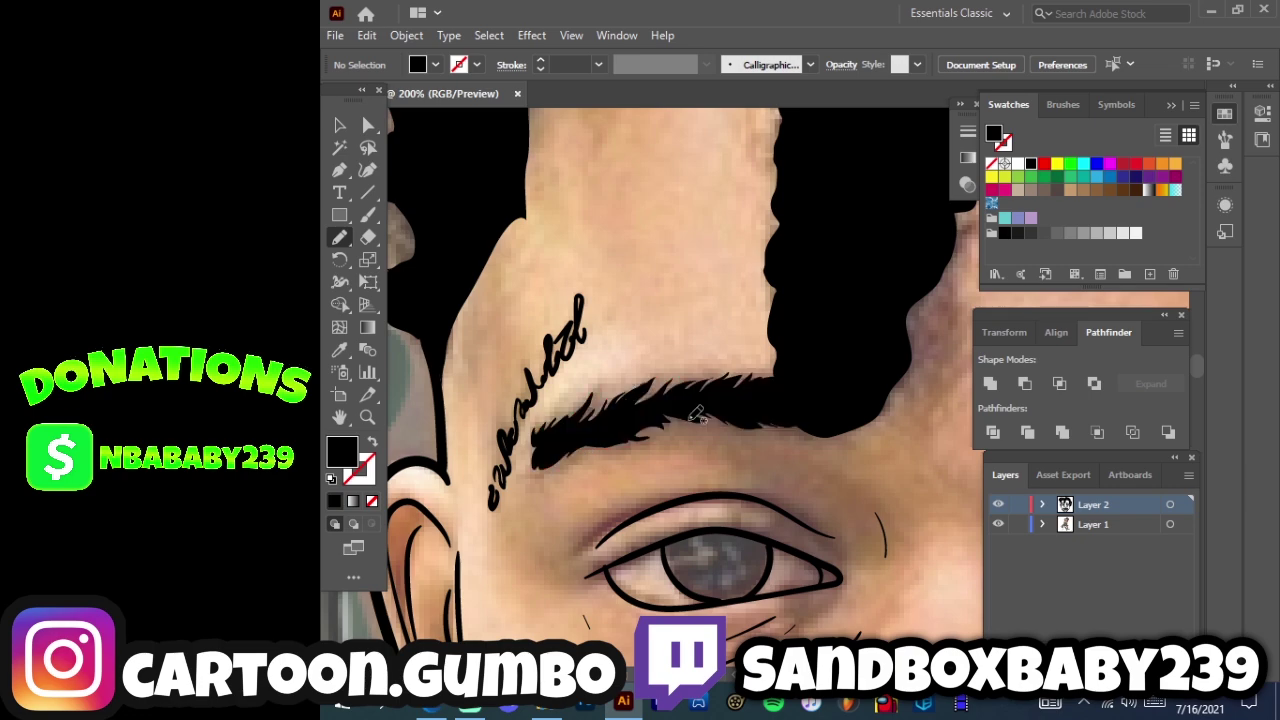
scroll(591, 441, "down", 2)
left_click(998, 524)
left_click(998, 524)
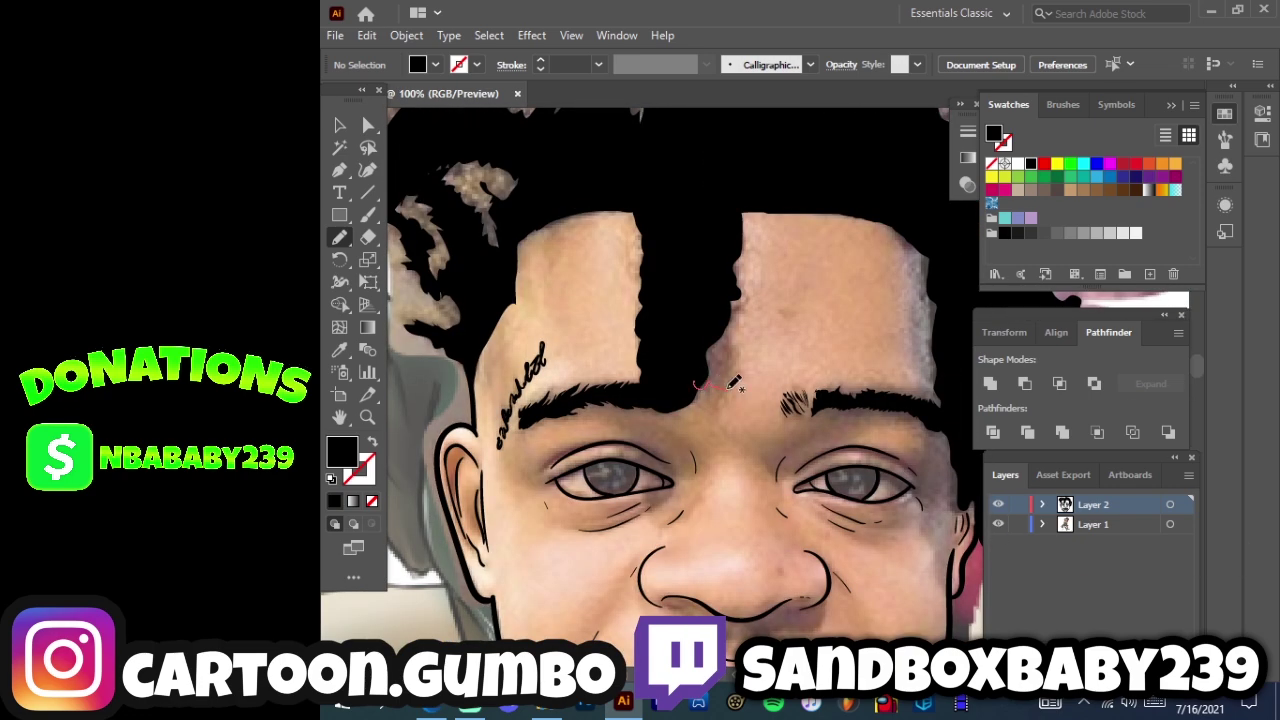
- Add jagged hair points along the forehead lock and fill the iris of the portrait's left eye with black
scroll(741, 340, "up", 3)
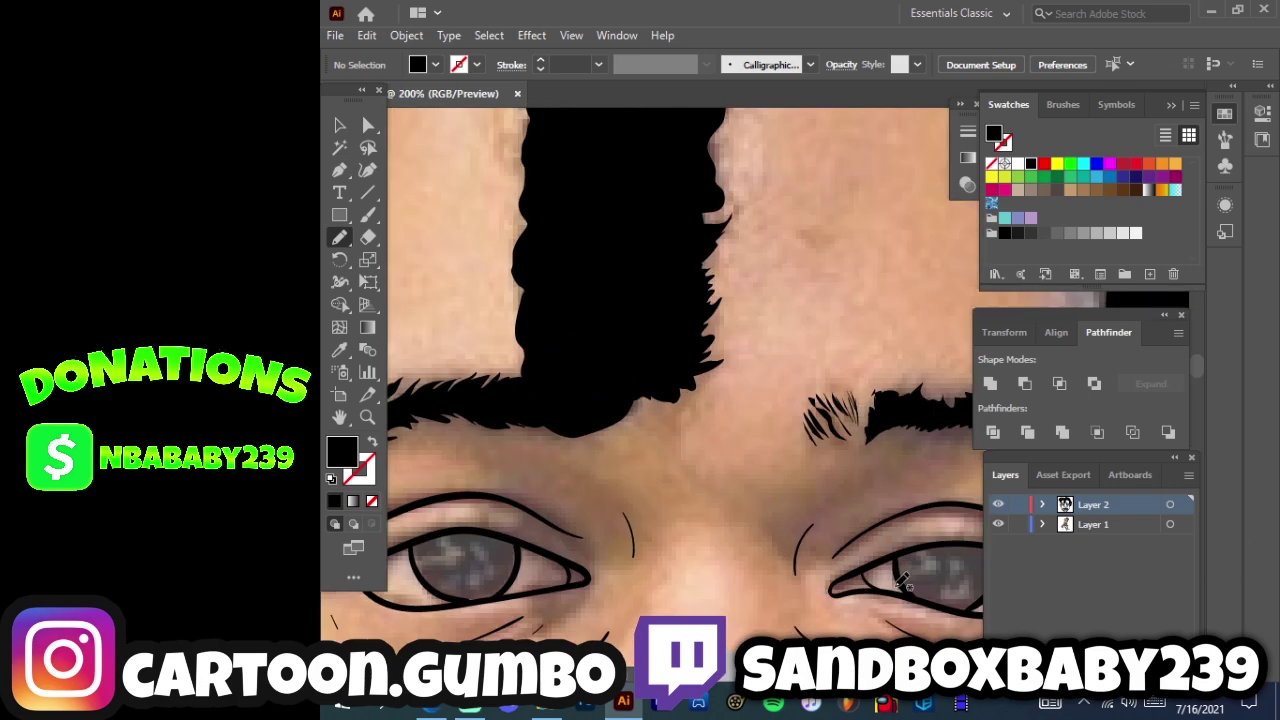
scroll(843, 537, "down", 1)
scroll(921, 553, "up", 1)
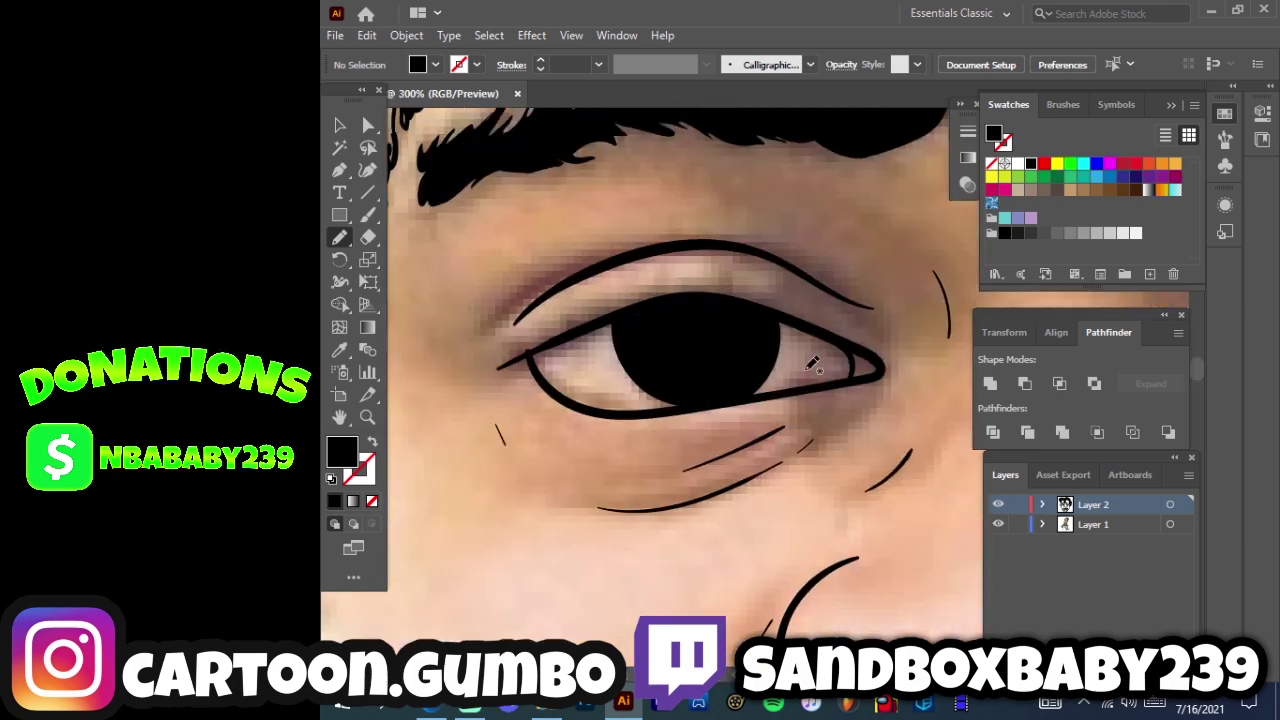
- Fill the iris of the portrait's right eye with black and check both eyes with the photo layer hidden
scroll(800, 418, "down", 3)
left_click(998, 524)
scroll(780, 370, "up", 3)
left_click_drag(722, 340, 880, 322)
left_click(998, 524)
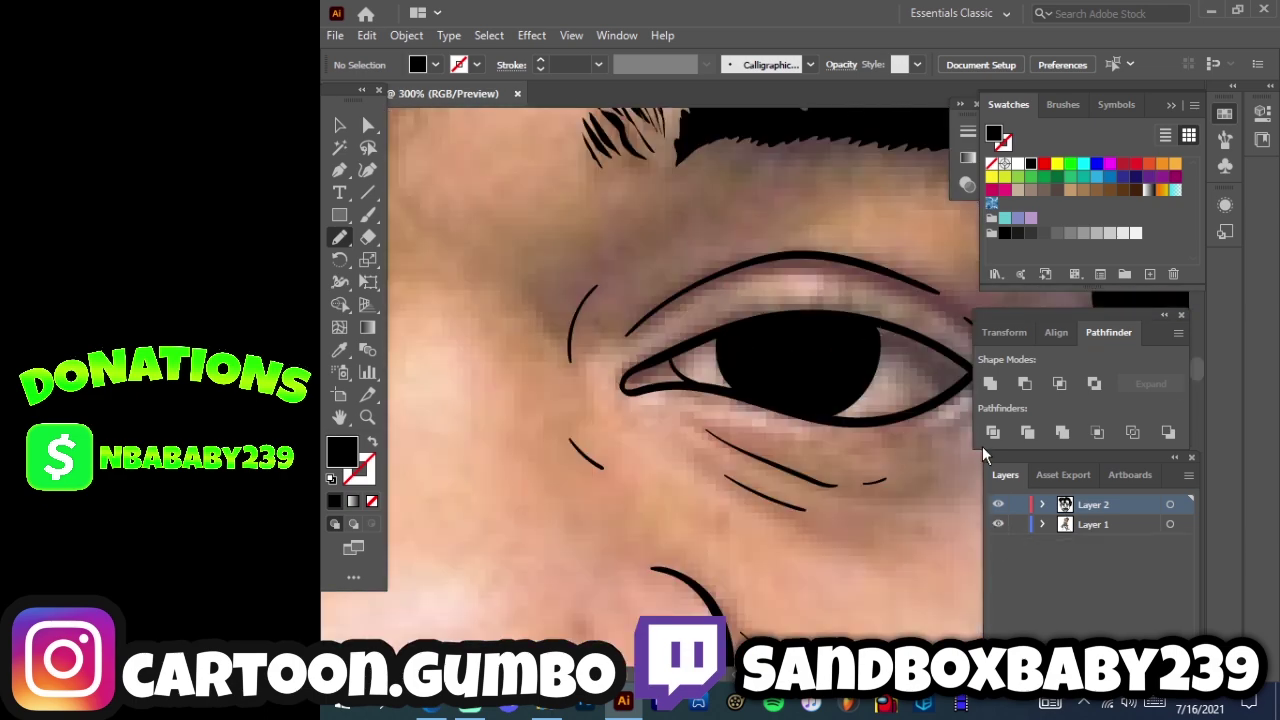
left_click(998, 524)
key("ctrl+minus")
key("ctrl+minus")
key("ctrl+minus")
left_click(998, 524)
- Fill the dark gaps between the teeth and both inner corners of the mouth with black Pencil shapes
scroll(760, 600, "up", 3)
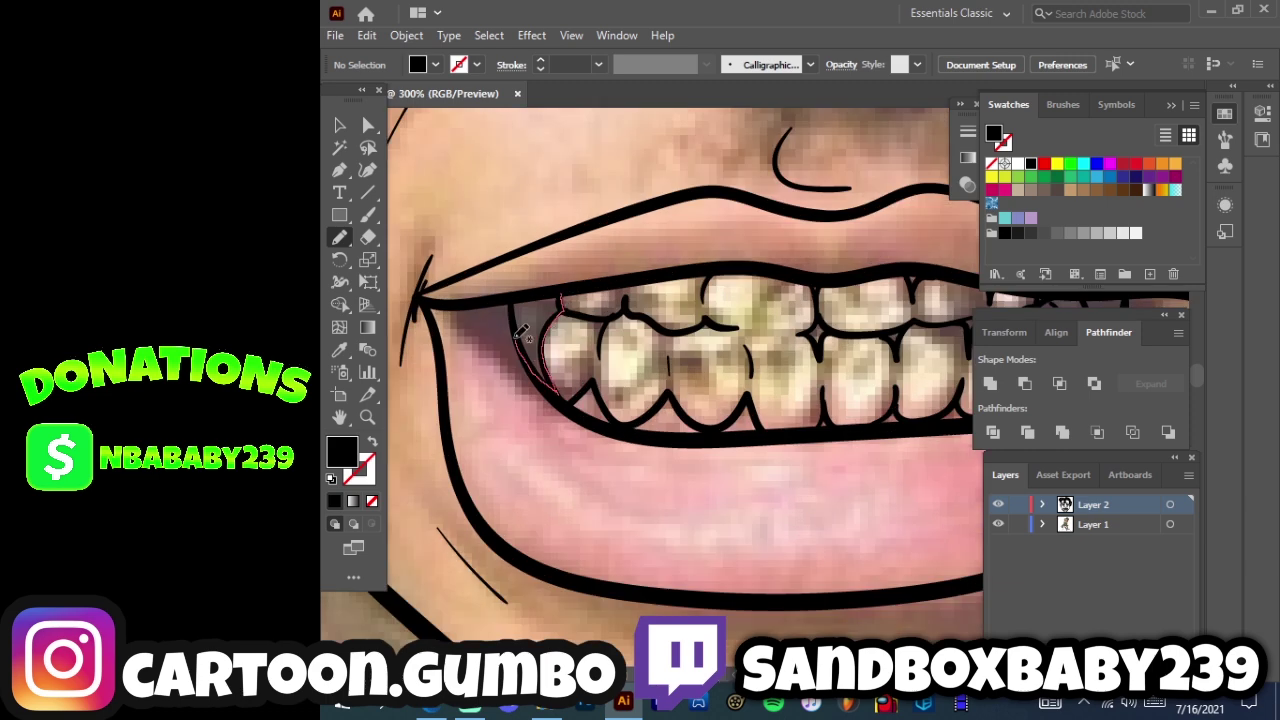
scroll(760, 490, "right", 5)
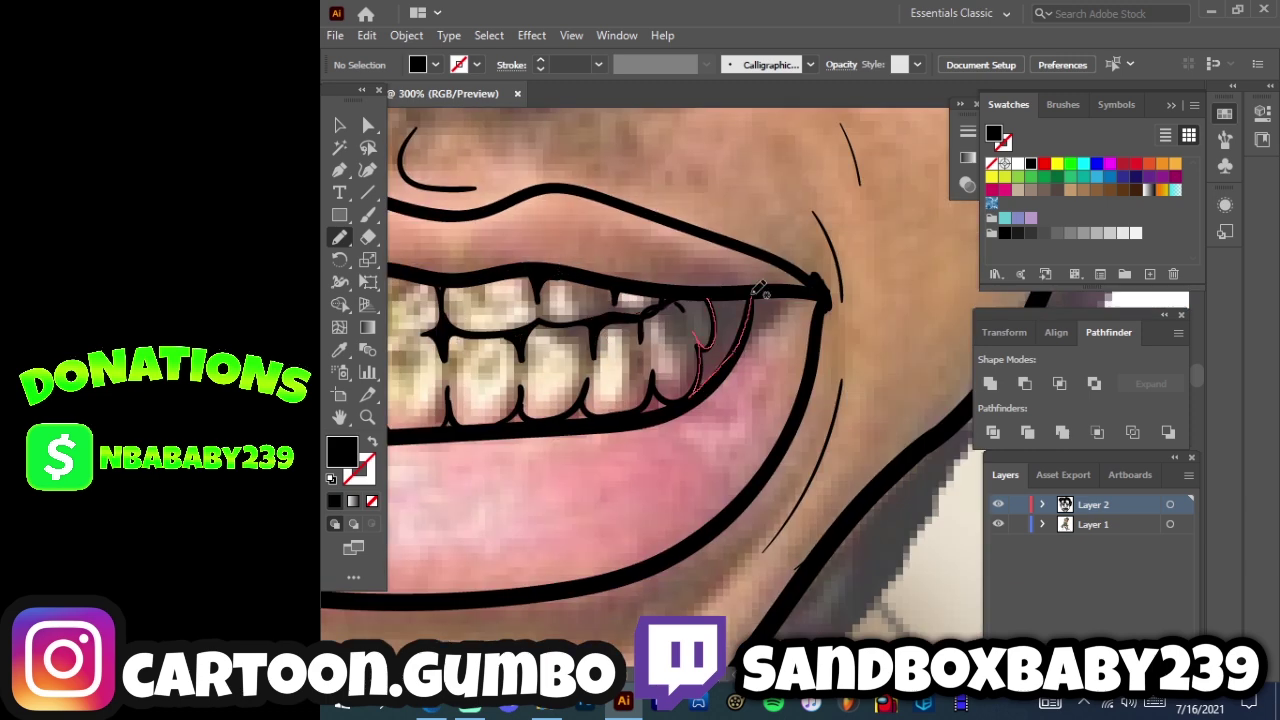
left_click_drag(757, 305, 760, 301)
key("ctrl+shift+w")
key("ctrl+minus")
key("ctrl+minus")
key("ctrl+minus")
key("ctrl+minus")
key("ctrl+minus")
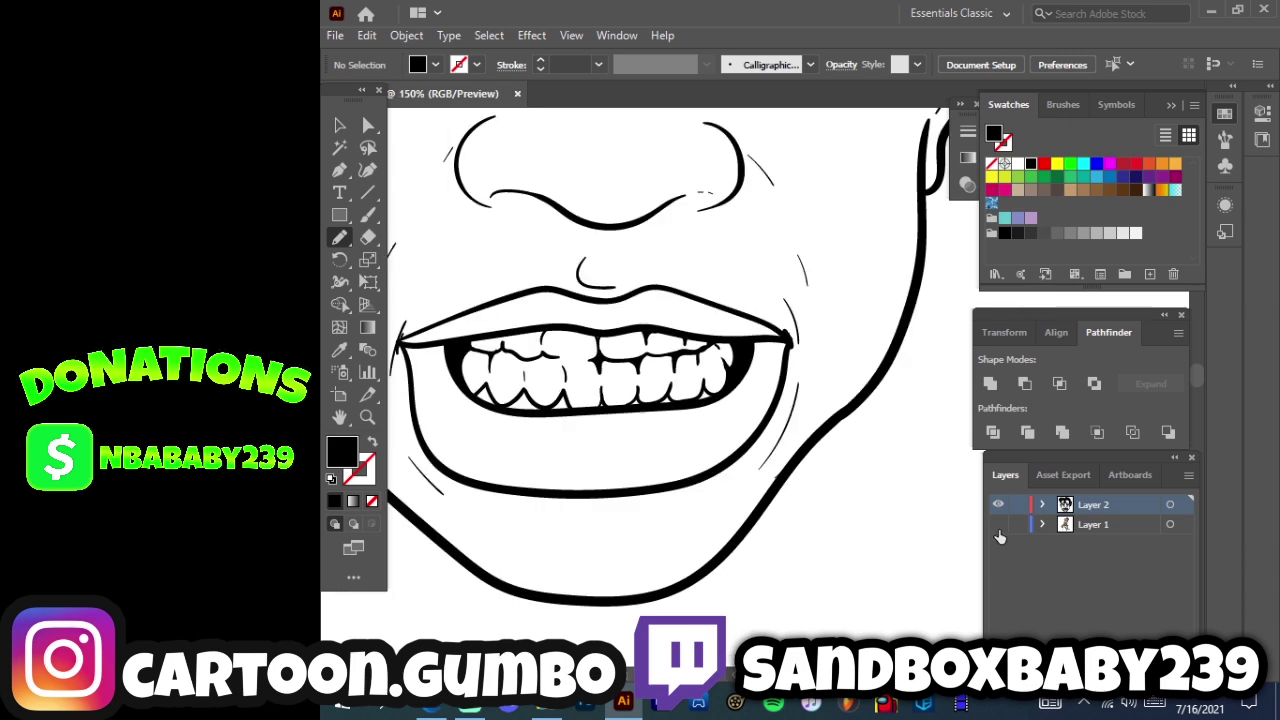
left_click(998, 524)
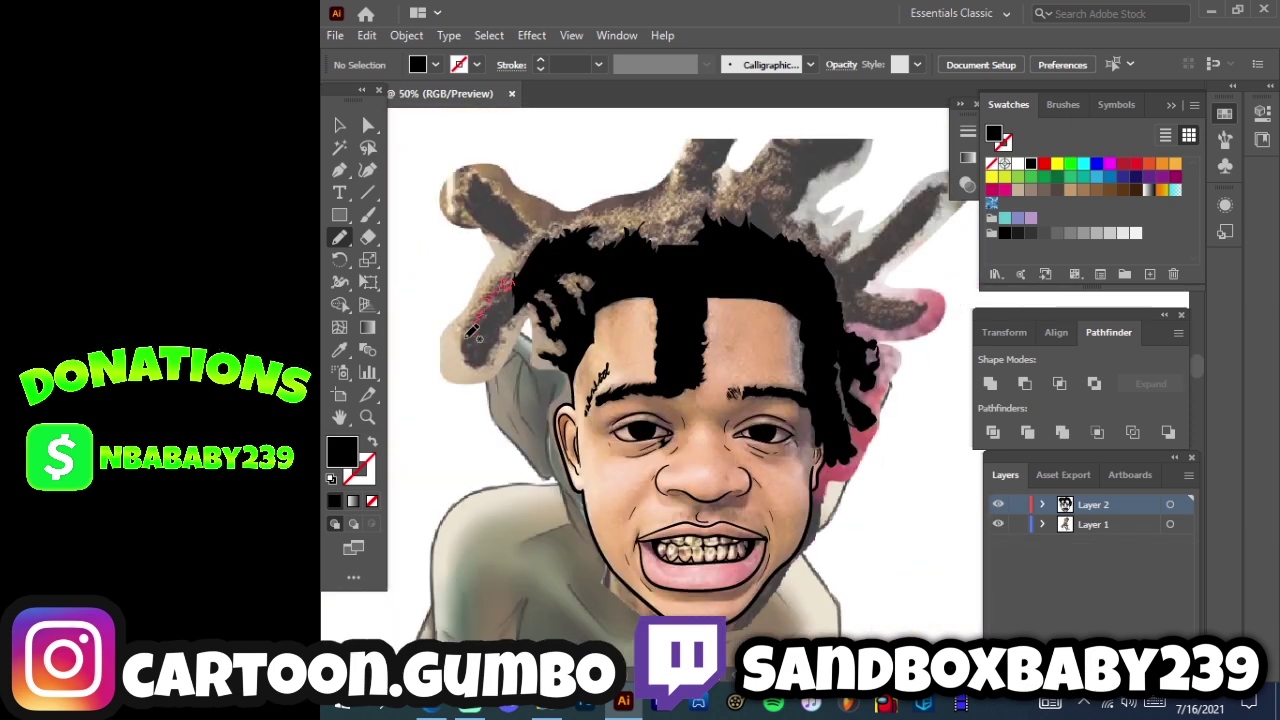
- Draw the two outer dreadlocks on the portrait's left side as solid black shapes with jagged edges
left_click_drag(522, 322, 520, 316)
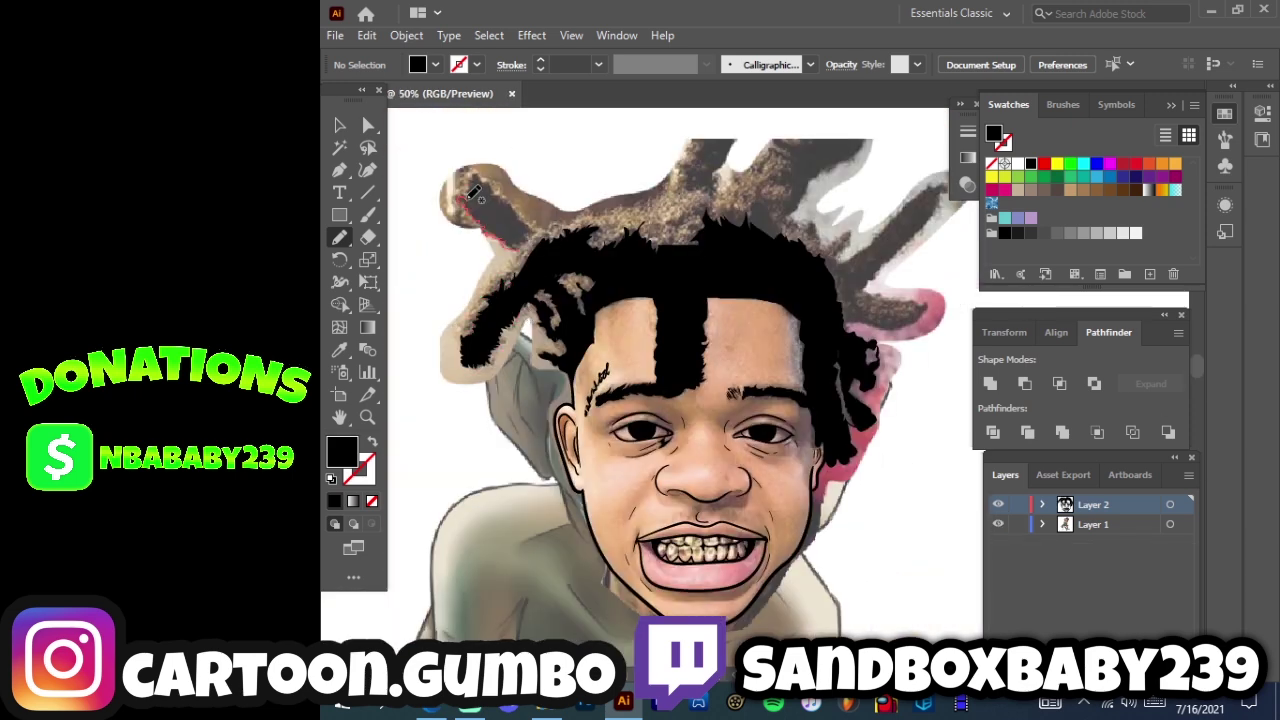
left_click_drag(543, 250, 541, 248)
key("ctrl+shift+w")
left_click(998, 524)
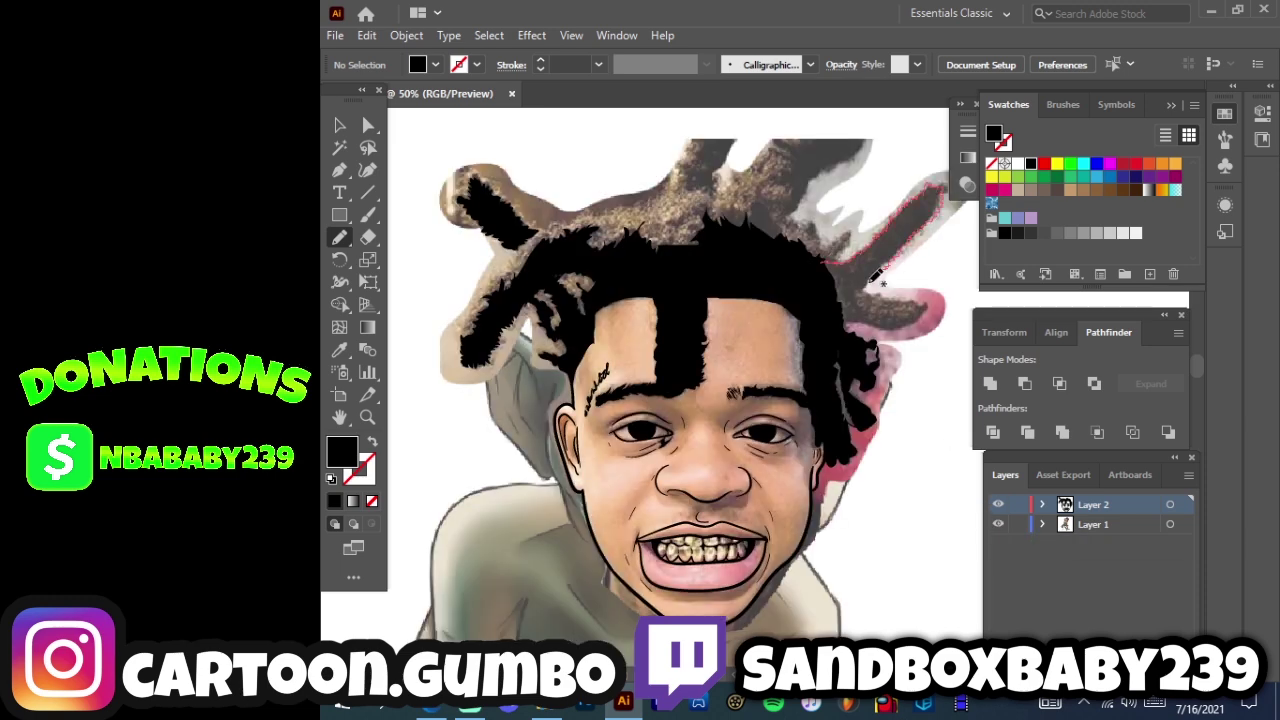
- Draw the remaining dreadlocks on the head's top and the portrait's right side as solid black Pencil shapes with jagged edges
left_click_drag(891, 310, 905, 327)
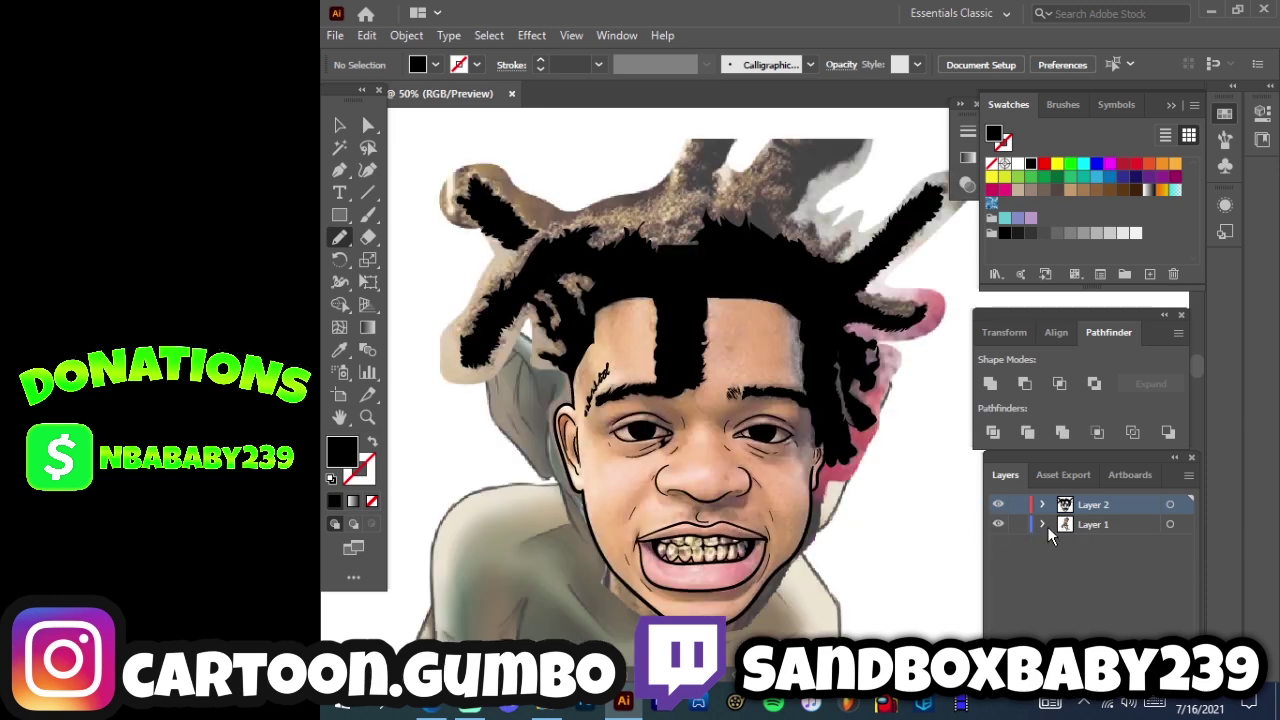
scroll(685, 273, "up", 2)
mouse_move(622, 303)
left_mouse_down()
mouse_move(701, 224)
mouse_move(746, 196)
mouse_move(721, 278)
mouse_move(692, 292)
mouse_move(689, 261)
left_mouse_up()
left_click_drag(722, 314, 752, 305)
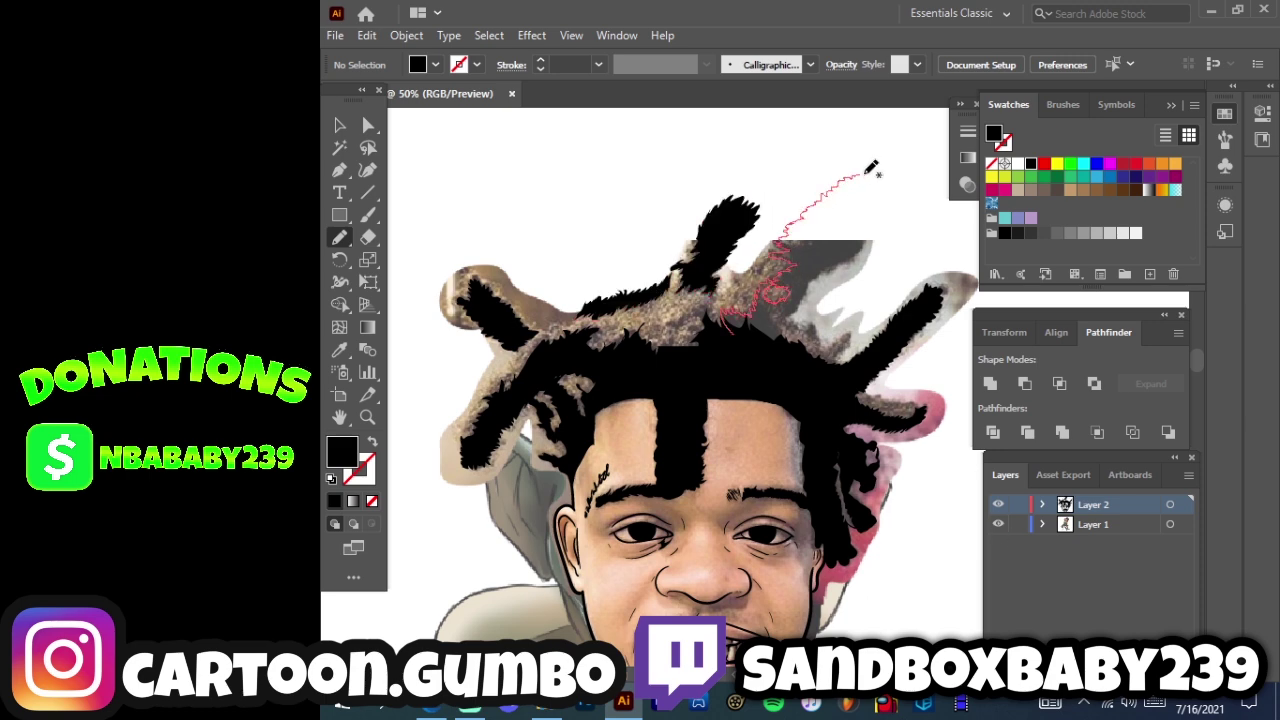
left_click_drag(790, 322, 792, 324)
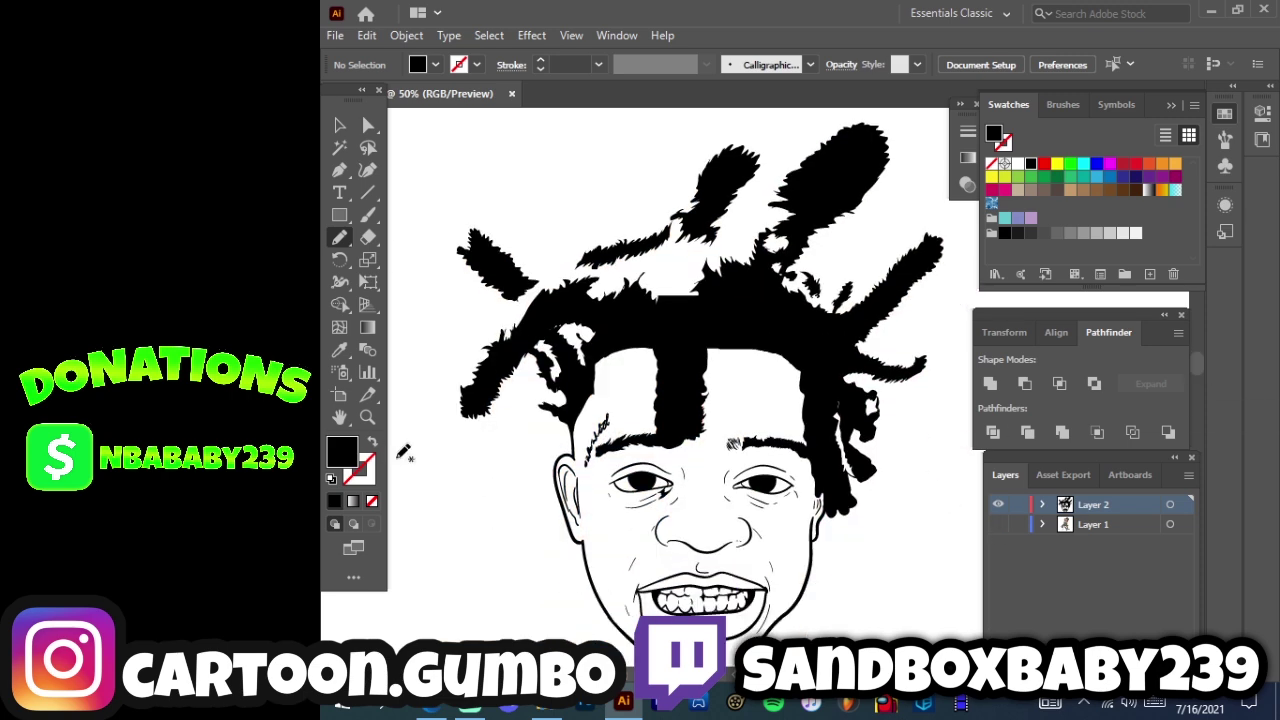
- Switch to a 1 pt black Paintbrush stroke and outline the fuzzy outer edges of the dreadlocks on the portrait's left side
key("shift+x")
key("b")
left_click(998, 524)
key("ctrl+plus")
key("ctrl+plus")
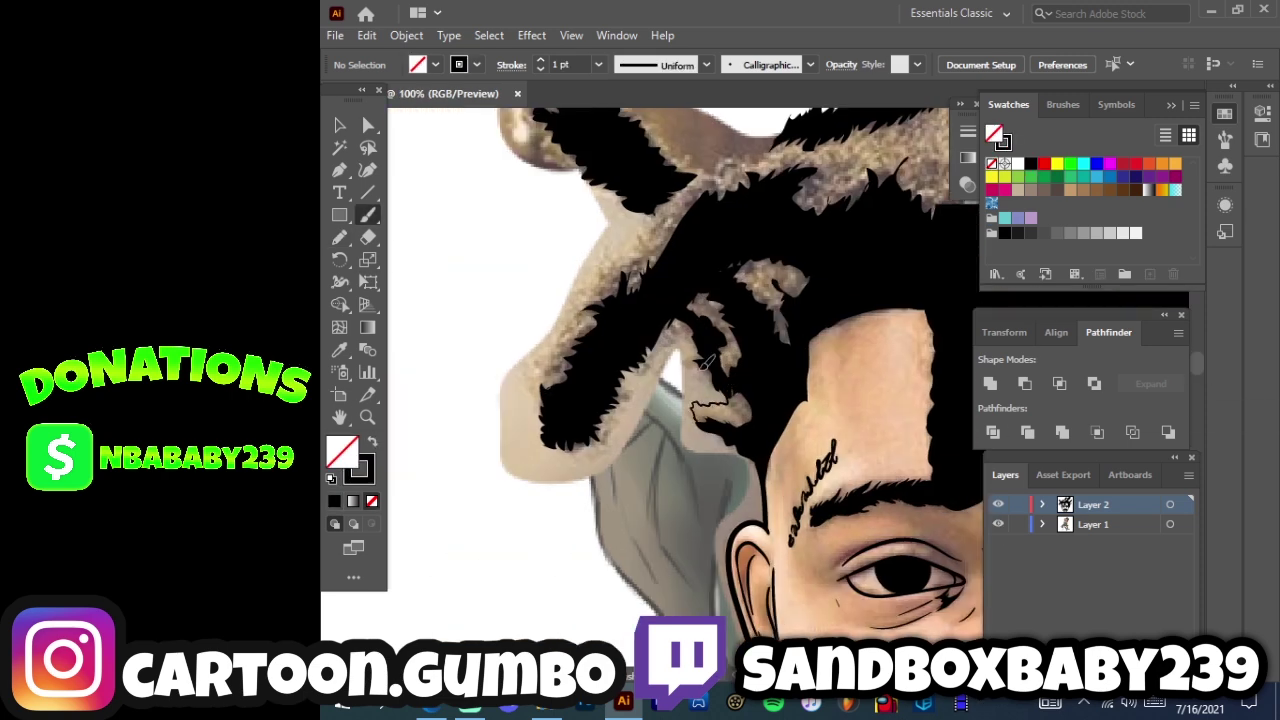
scroll(540, 366, "up", 5)
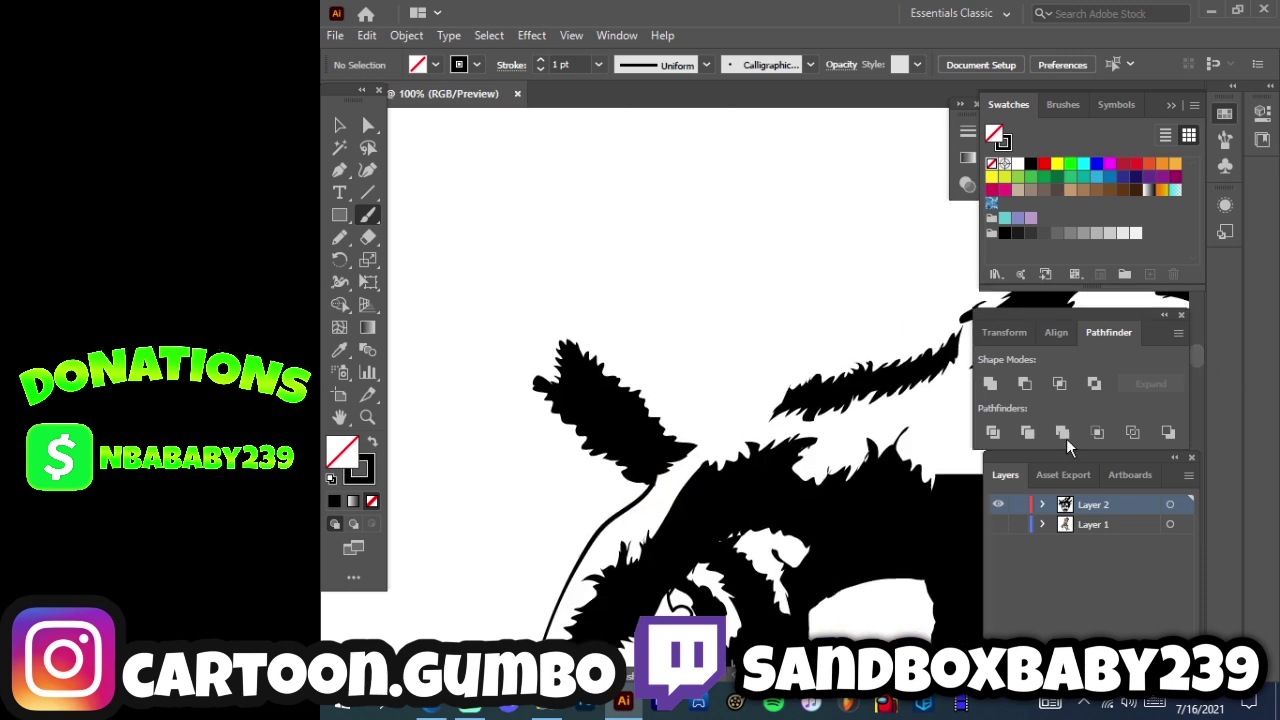
mouse_move(538, 360)
left_mouse_down()
mouse_move(632, 365)
mouse_move(662, 394)
left_mouse_up()
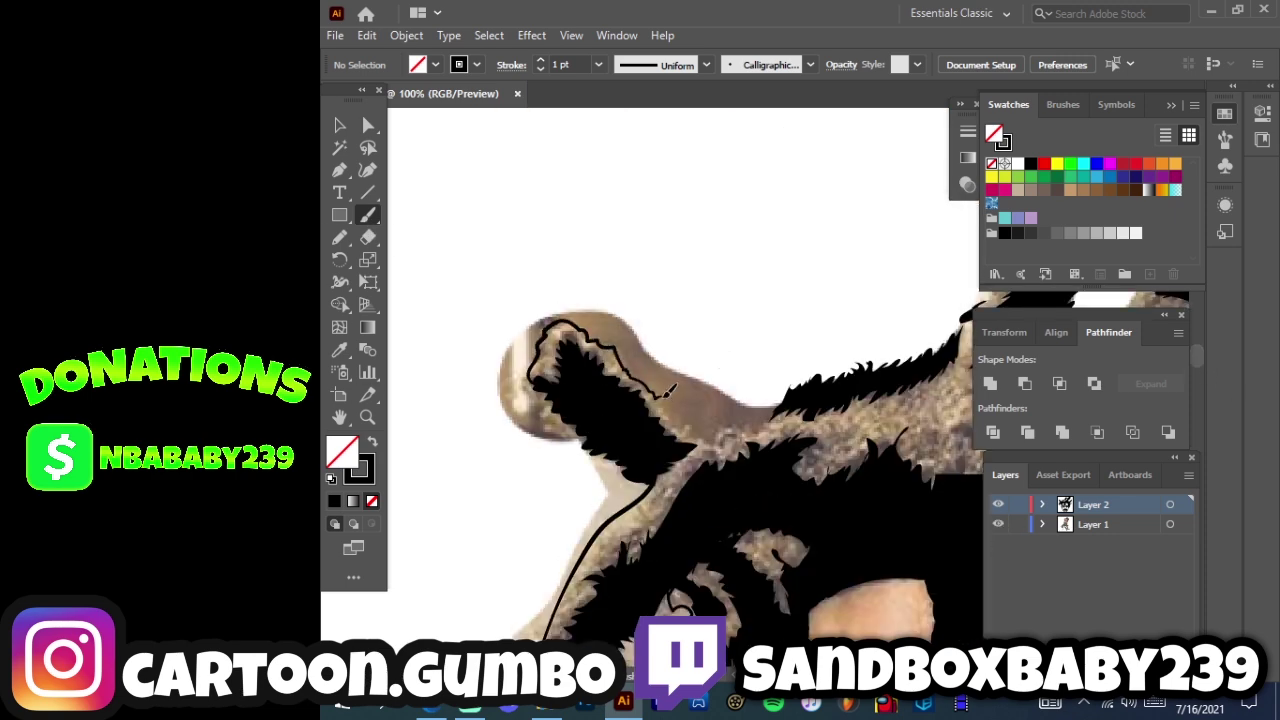
left_click_drag(746, 418, 775, 425)
- Outline the outer hair edges around the upper dreadlocks and the long dreadlock on the portrait's right side with the Paintbrush
scroll(666, 420, "down", 3)
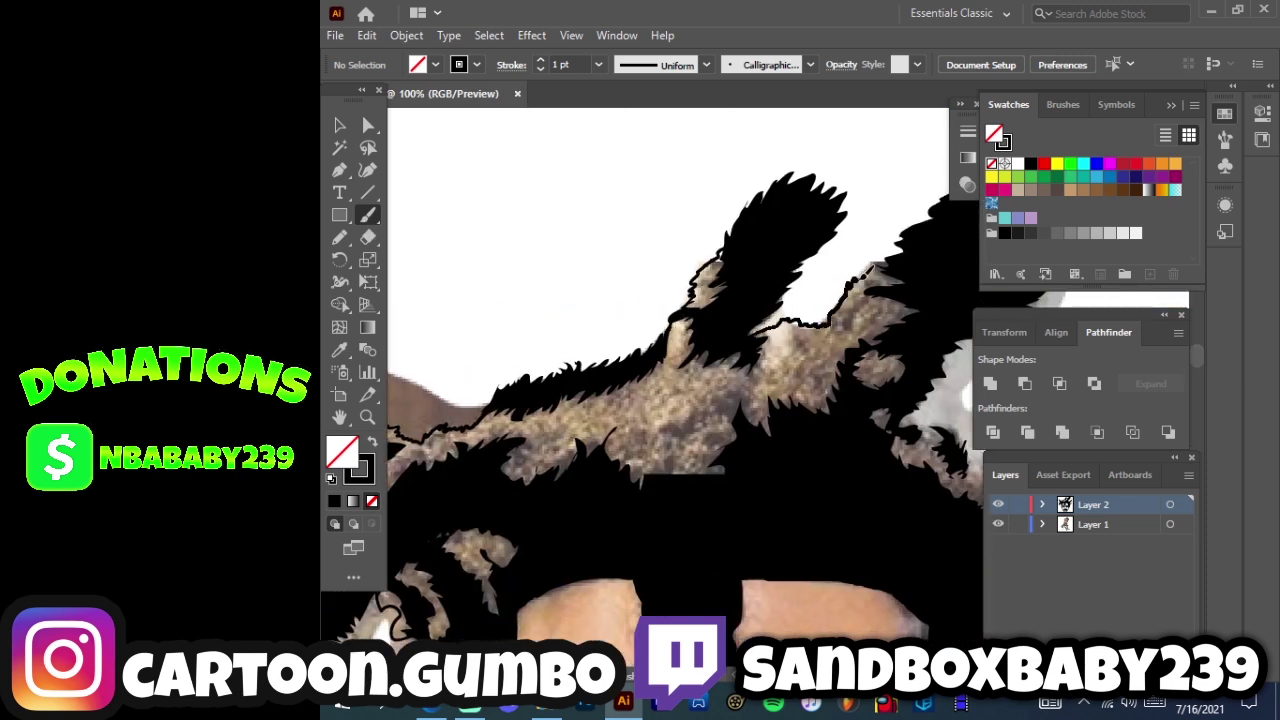
scroll(666, 380, "right", 3)
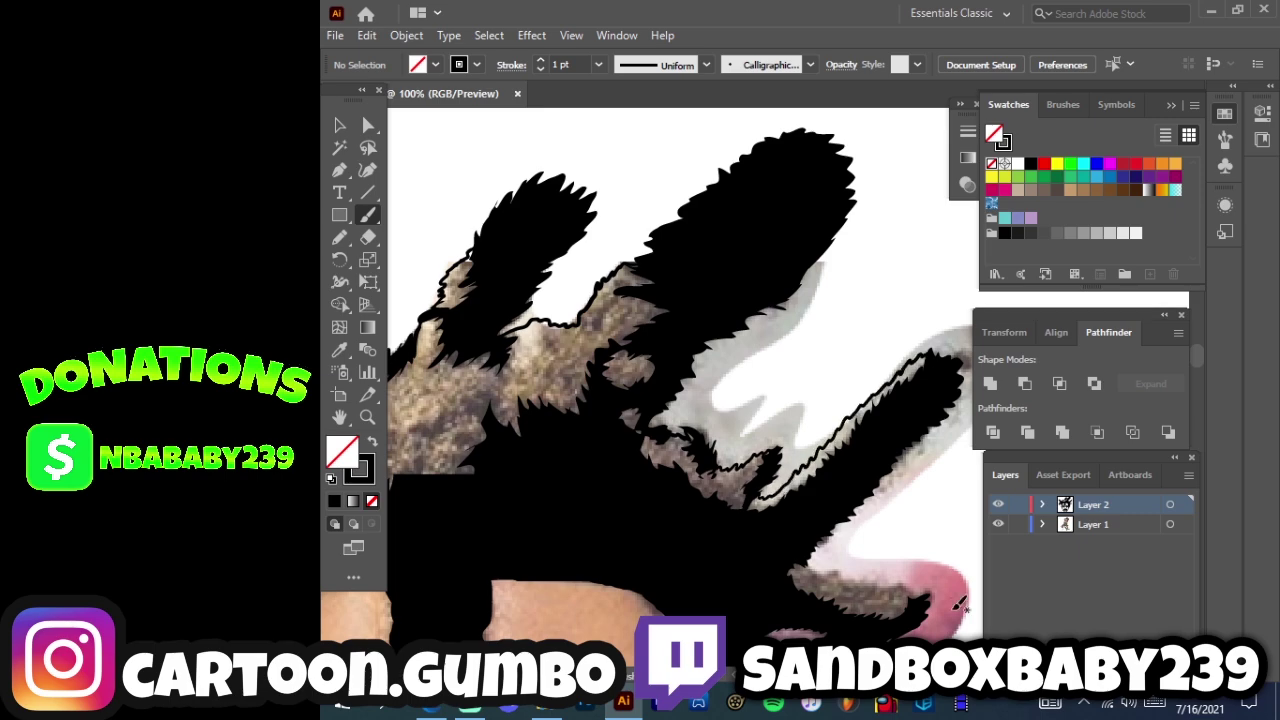
scroll(668, 380, "down", 3)
key("ctrl+minus")
key("ctrl+minus")
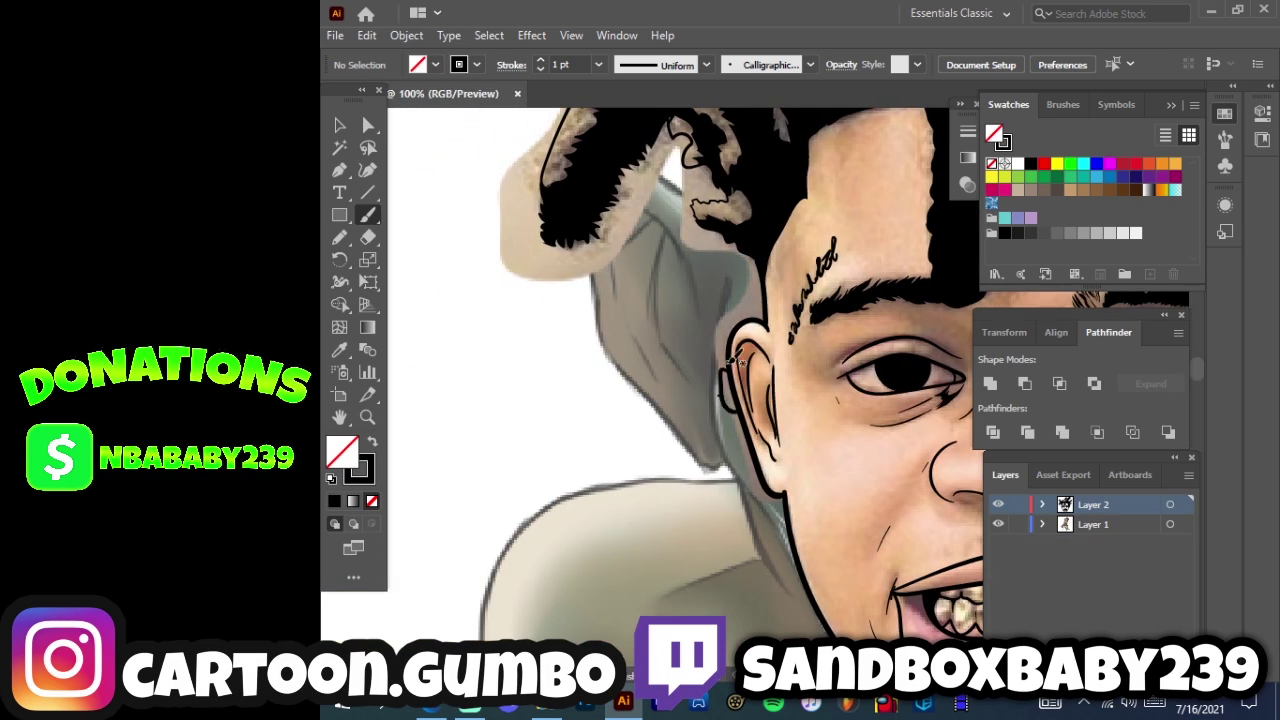
- Outline the large pointed creature ear on the portrait's left side with its inner folds, and trace the neck line below it
key("ctrl+z")
left_click_drag(748, 262, 766, 306)
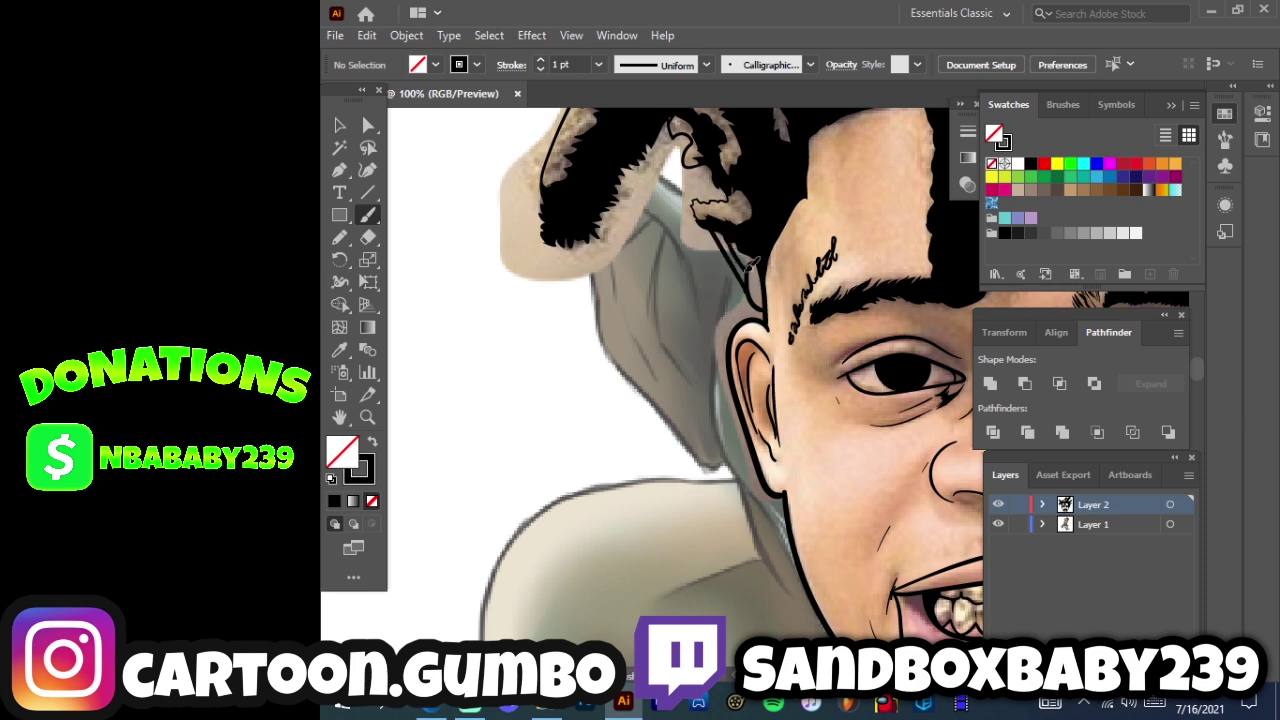
left_click_drag(590, 232, 722, 470)
mouse_move(745, 265)
left_mouse_down()
mouse_move(715, 436)
mouse_move(800, 540)
left_mouse_up()
left_click_drag(750, 498, 798, 605)
left_click(998, 526)
left_click(998, 524)
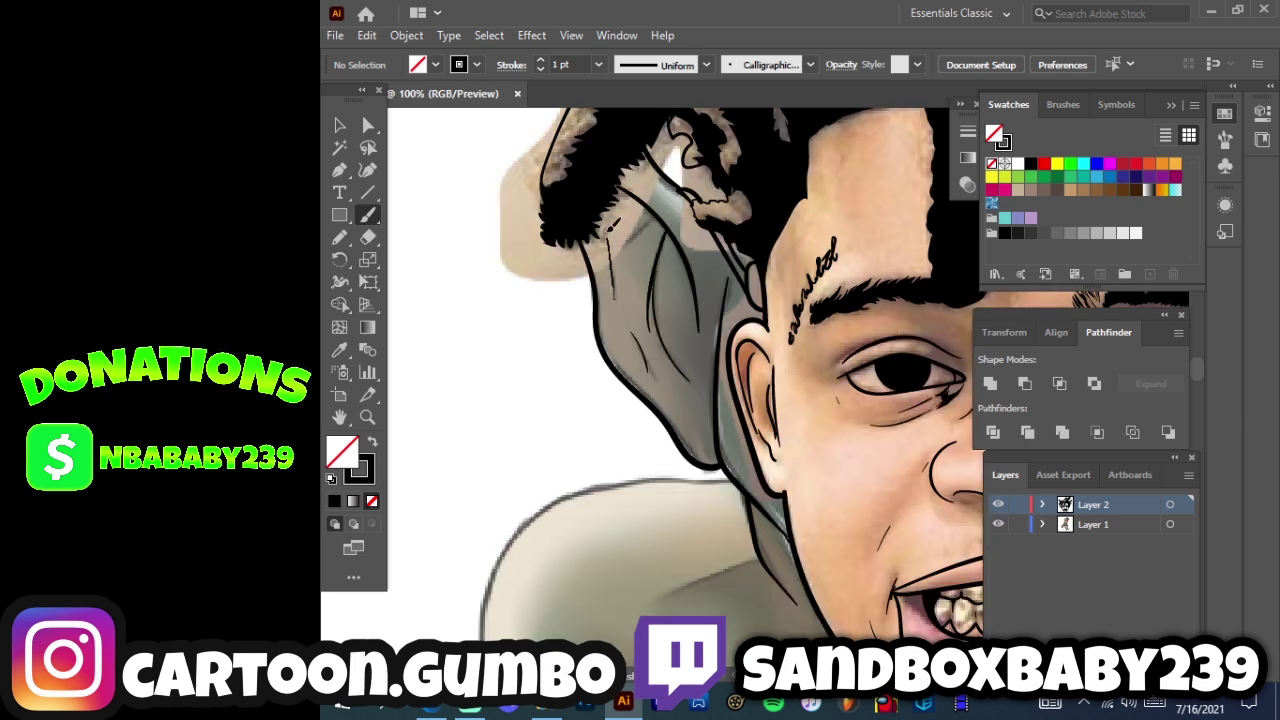
- Check the ear lines with the photo layer hidden and outline the shoulder and upper arm on the portrait's left side
left_click(998, 524)
key("ctrl+minus")
key("ctrl+minus")
key("ctrl+minus")
left_click(998, 524)
key("ctrl+1")
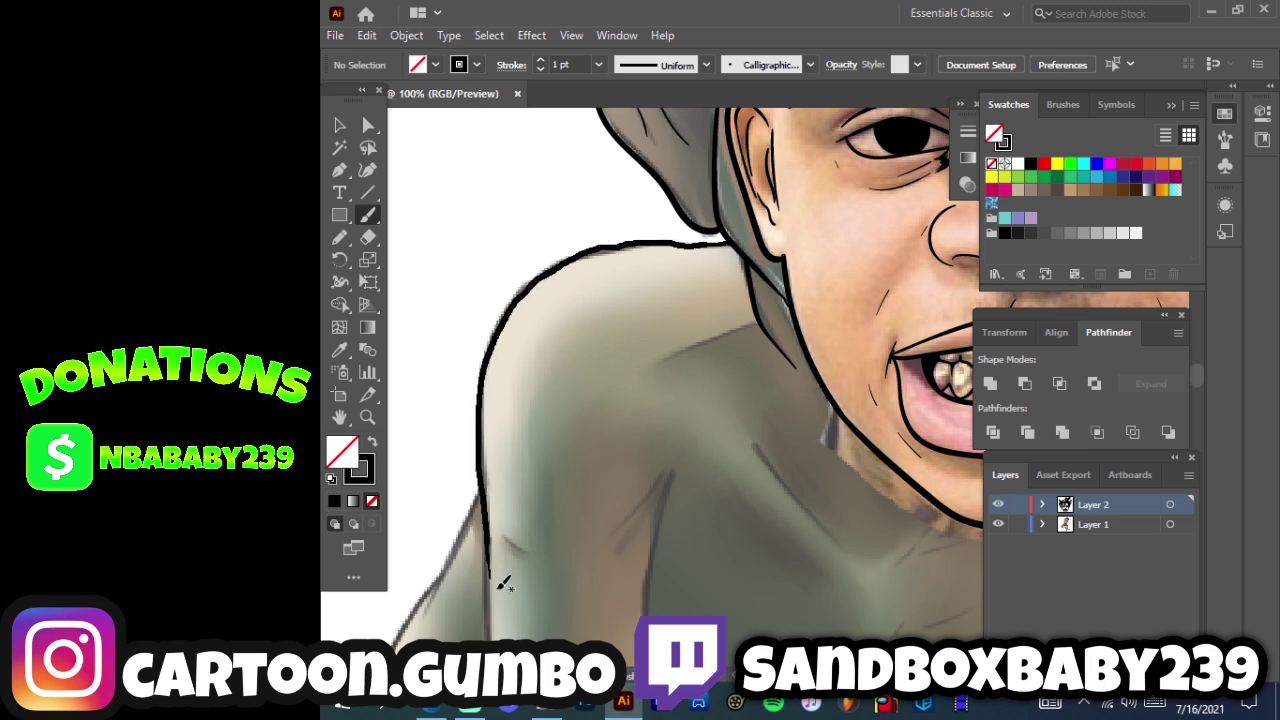
- Trace the collarbone creases, the chest contours and the inner edge of the left-hand arm with black brush strokes
scroll(932, 568, "down", 4)
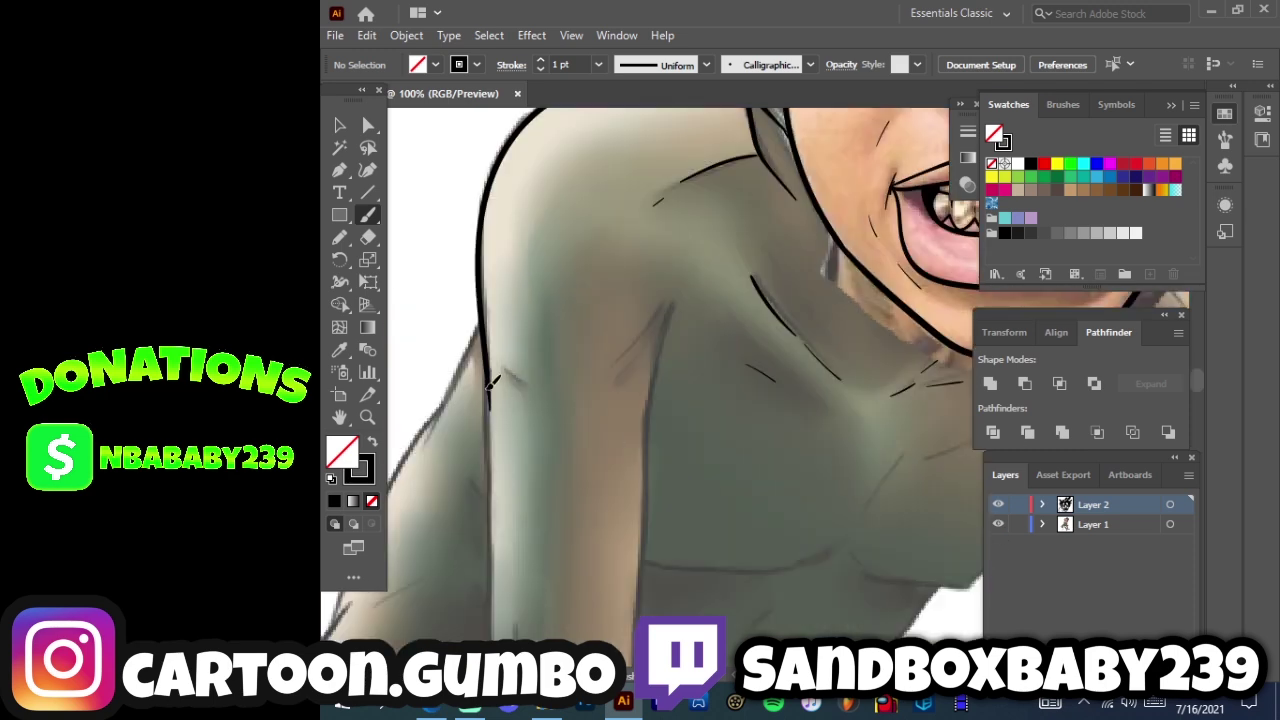
scroll(976, 582, "right", 5)
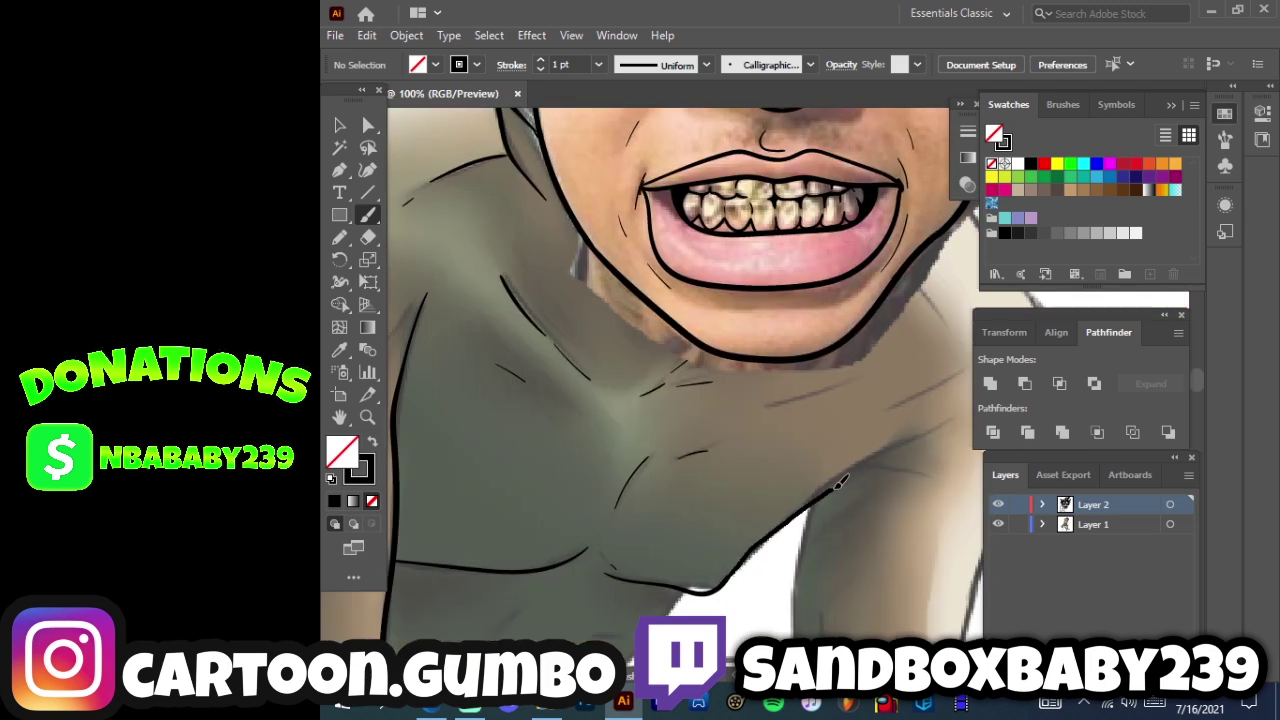
scroll(991, 573, "down", 2)
scroll(980, 607, "up", 2)
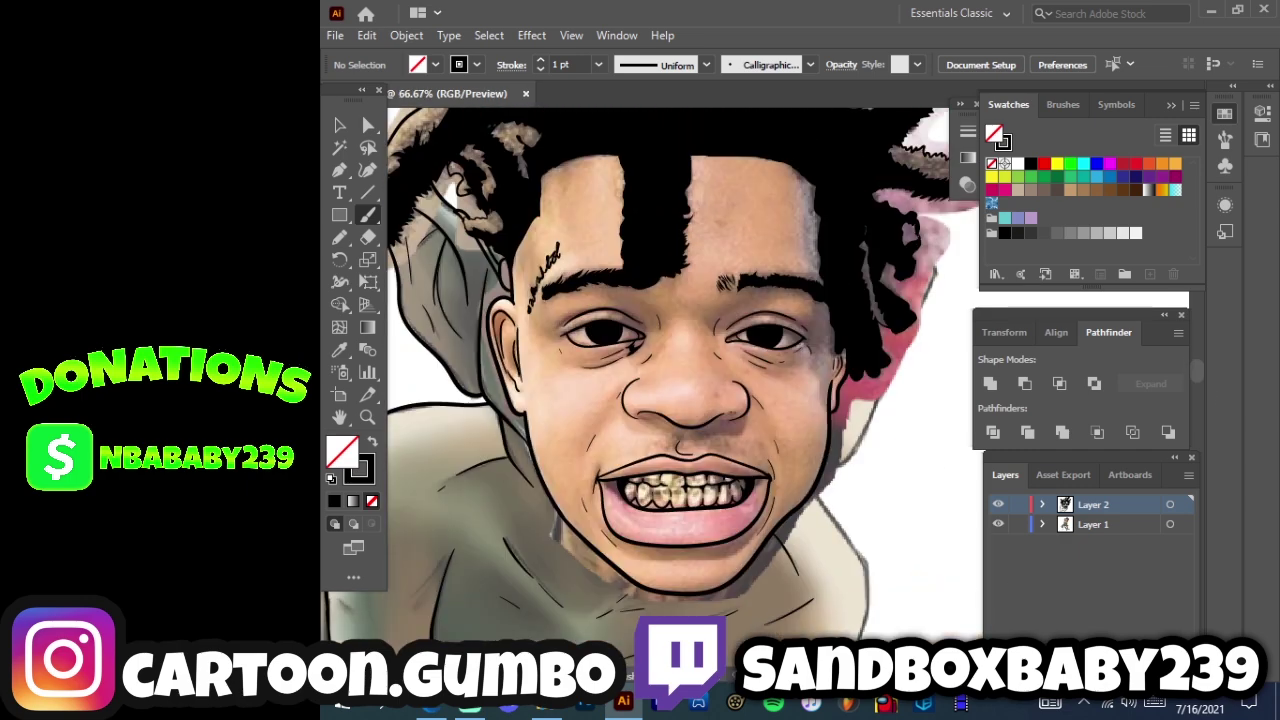
- Outline the large creature ear on the portrait's right side and check the line art with the photo layer hidden
scroll(878, 452, "left", 3)
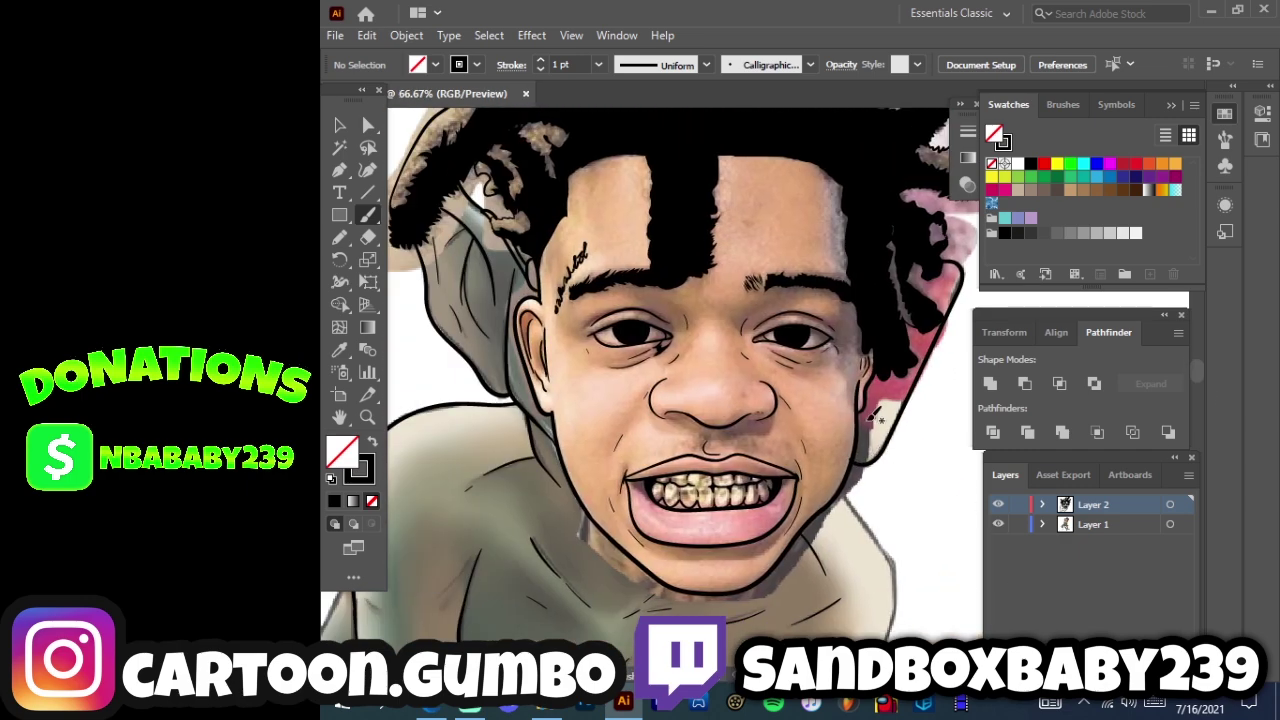
scroll(900, 450, "down", 3)
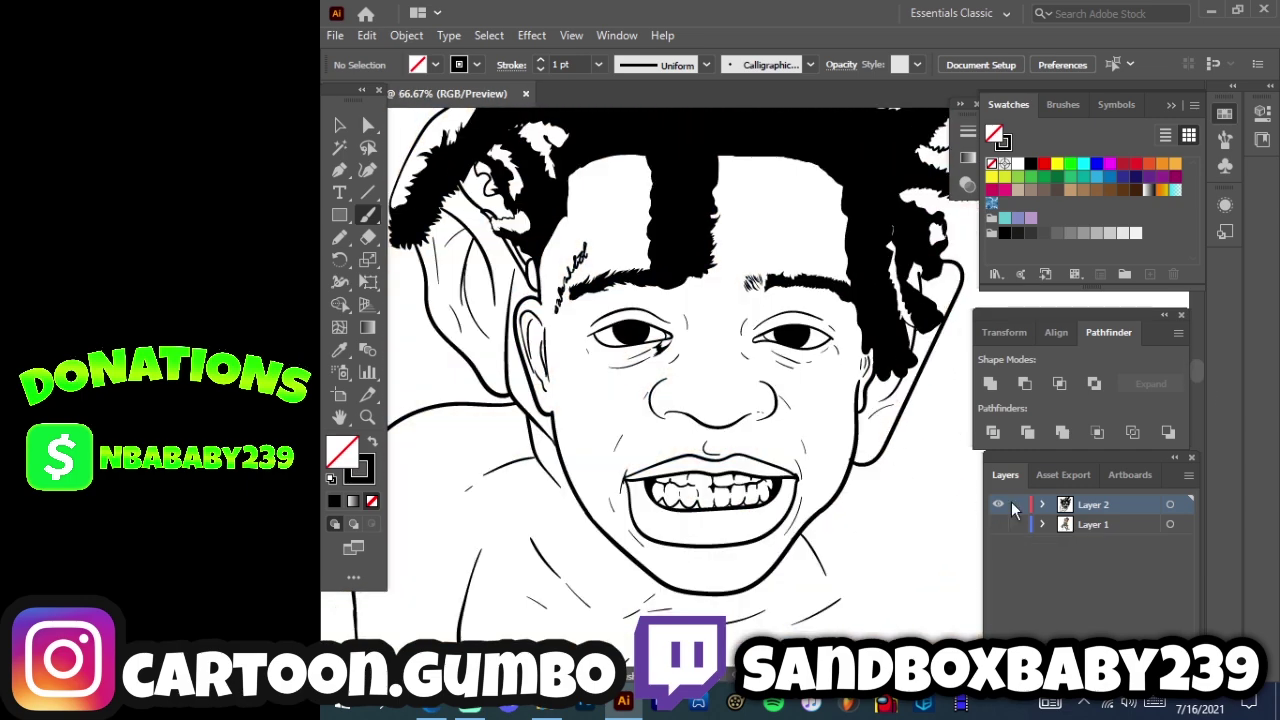
scroll(868, 394, "down", 2)
scroll(868, 394, "up", 2)
- Outline the shoulder and both edges of the arm on the figure's right side with black brush strokes
mouse_move(849, 190)
left_mouse_down()
mouse_move(880, 375)
mouse_move(852, 428)
left_mouse_up()
scroll(852, 428, "down", 2)
left_click_drag(737, 300, 720, 638)
mouse_move(866, 325)
left_mouse_down()
mouse_move(828, 454)
mouse_move(836, 636)
left_mouse_up()
- Trace the waist, the stomach creases and the thigh behind the right-hand arm with black brush strokes
mouse_move(651, 369)
left_mouse_down()
mouse_move(510, 492)
mouse_move(436, 530)
left_mouse_up()
mouse_move(534, 530)
left_mouse_down()
mouse_move(528, 595)
mouse_move(735, 553)
left_mouse_up()
scroll(676, 448, "down", 3)
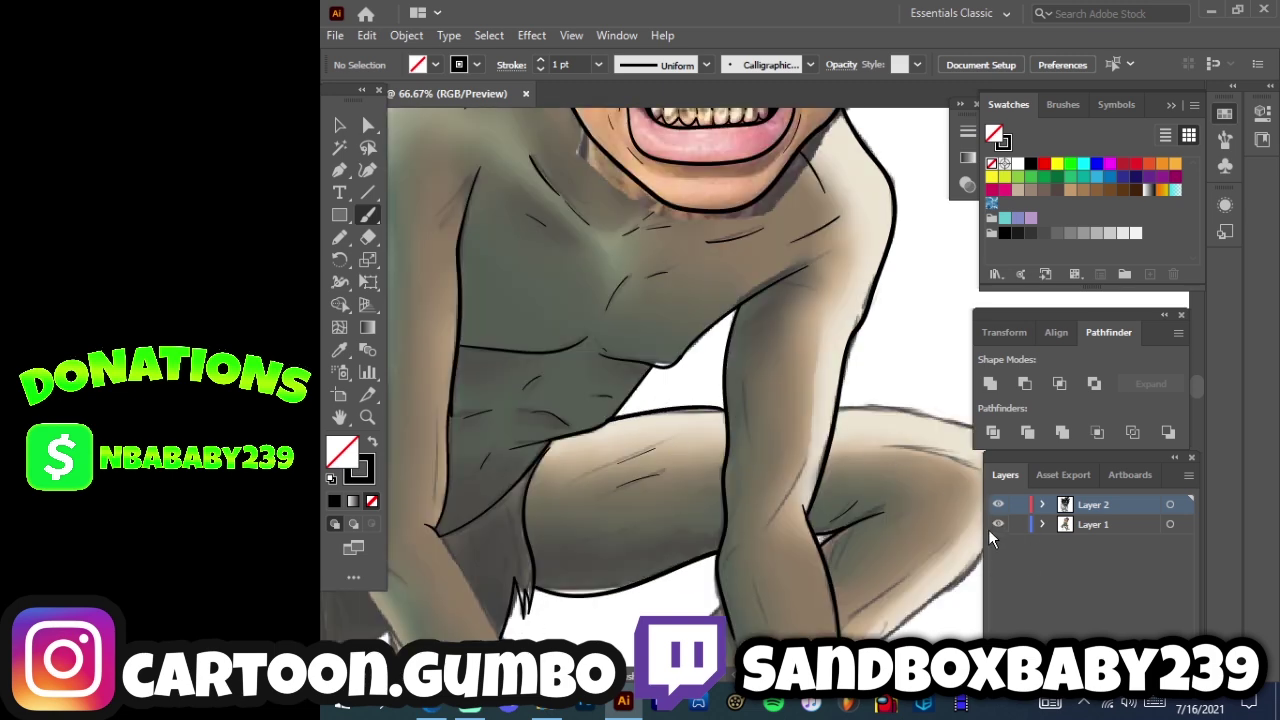
- Outline the side of the torso and the outer edge and elbow of the arm on the figure's left side
scroll(640, 380, "up", 3)
left_click_drag(715, 178, 617, 378)
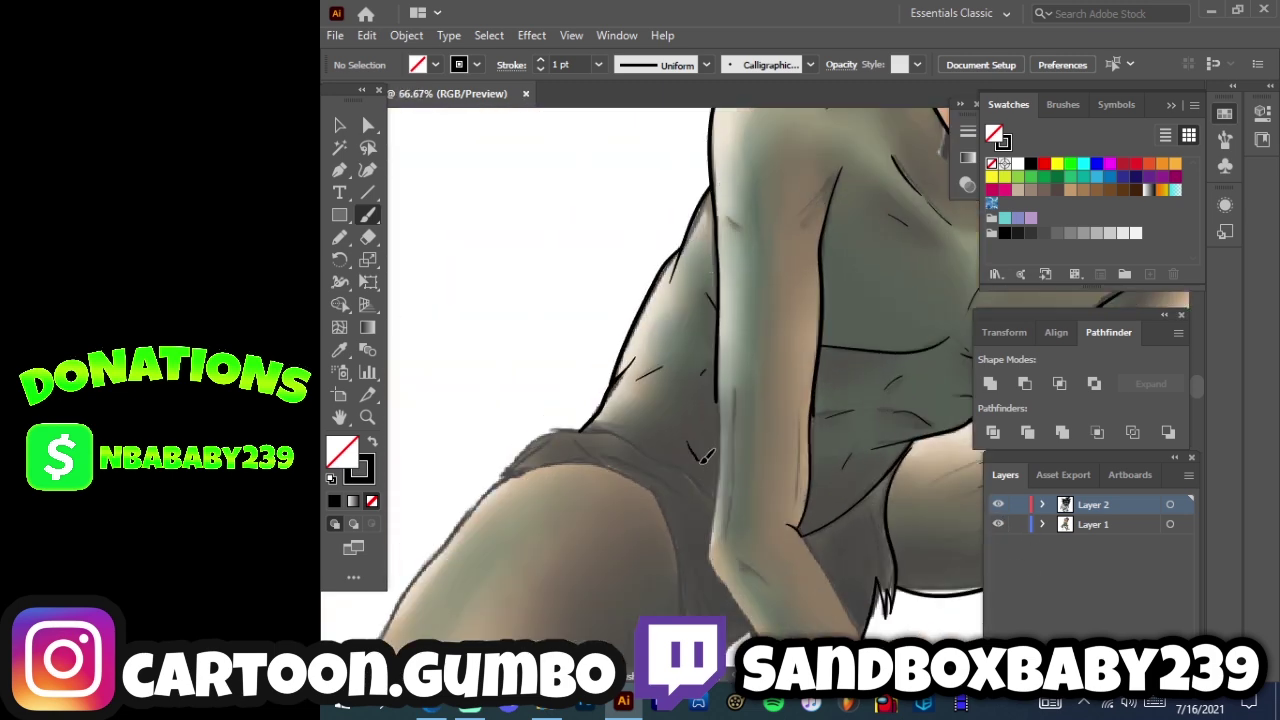
left_click_drag(721, 393, 720, 582)
left_click_drag(722, 540, 735, 498)
- Outline the thigh on the figure's left side with its crease, and trace the folds and ragged edge of the loincloth beside it
scroll(829, 220, "down", 3)
scroll(700, 300, "up", 4)
mouse_move(725, 295)
left_mouse_down()
mouse_move(680, 298)
mouse_move(826, 480)
mouse_move(830, 532)
left_mouse_up()
left_click_drag(848, 408, 836, 470)
left_click_drag(826, 518, 712, 575)
left_click_drag(598, 488, 614, 456)
left_click_drag(505, 598, 624, 360)
left_click_drag(895, 492, 818, 634)
left_click_drag(800, 545, 770, 615)
- Outline the knee, lower leg and foot on the figure's left side with black brush strokes
scroll(800, 500, "down", 5)
mouse_move(506, 118)
left_mouse_down()
mouse_move(762, 302)
mouse_move(818, 304)
mouse_move(600, 508)
left_mouse_up()
mouse_move(665, 432)
left_mouse_down()
mouse_move(656, 514)
mouse_move(712, 520)
left_mouse_up()
mouse_move(735, 470)
left_mouse_down()
mouse_move(775, 522)
mouse_move(891, 357)
mouse_move(866, 268)
left_mouse_up()
scroll(728, 347, "up", 5)
left_click_drag(723, 346, 758, 540)
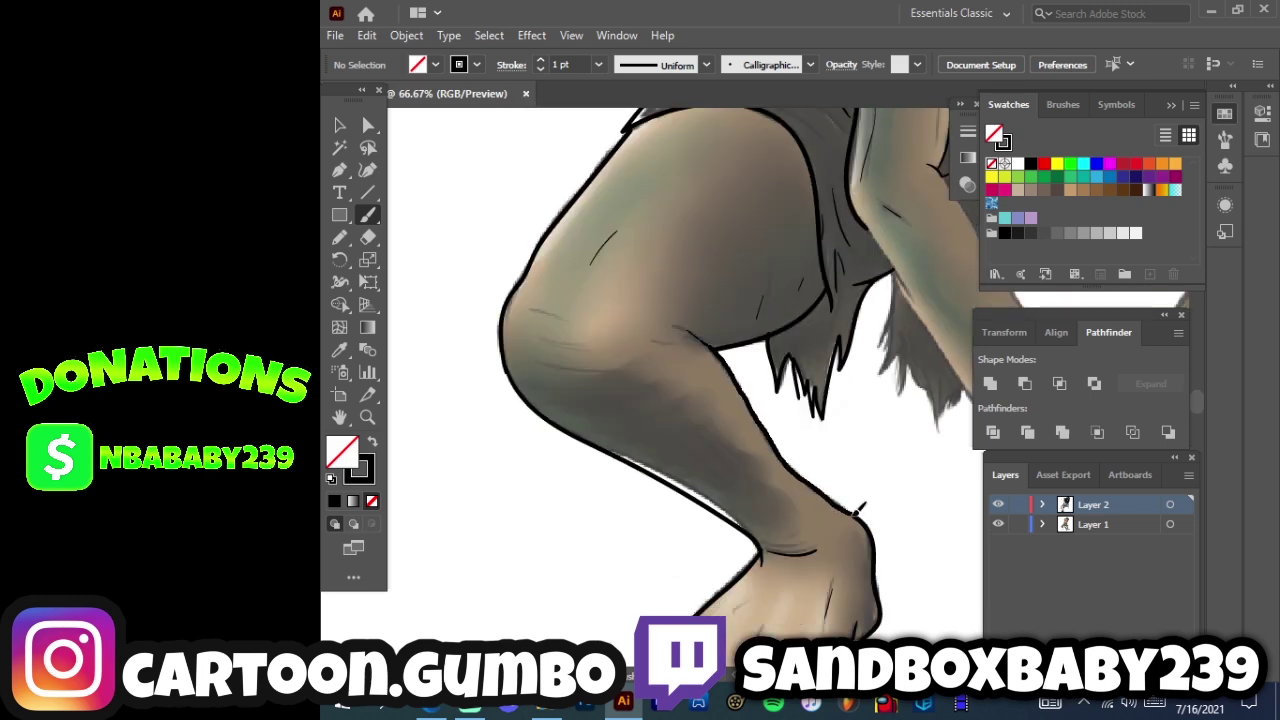